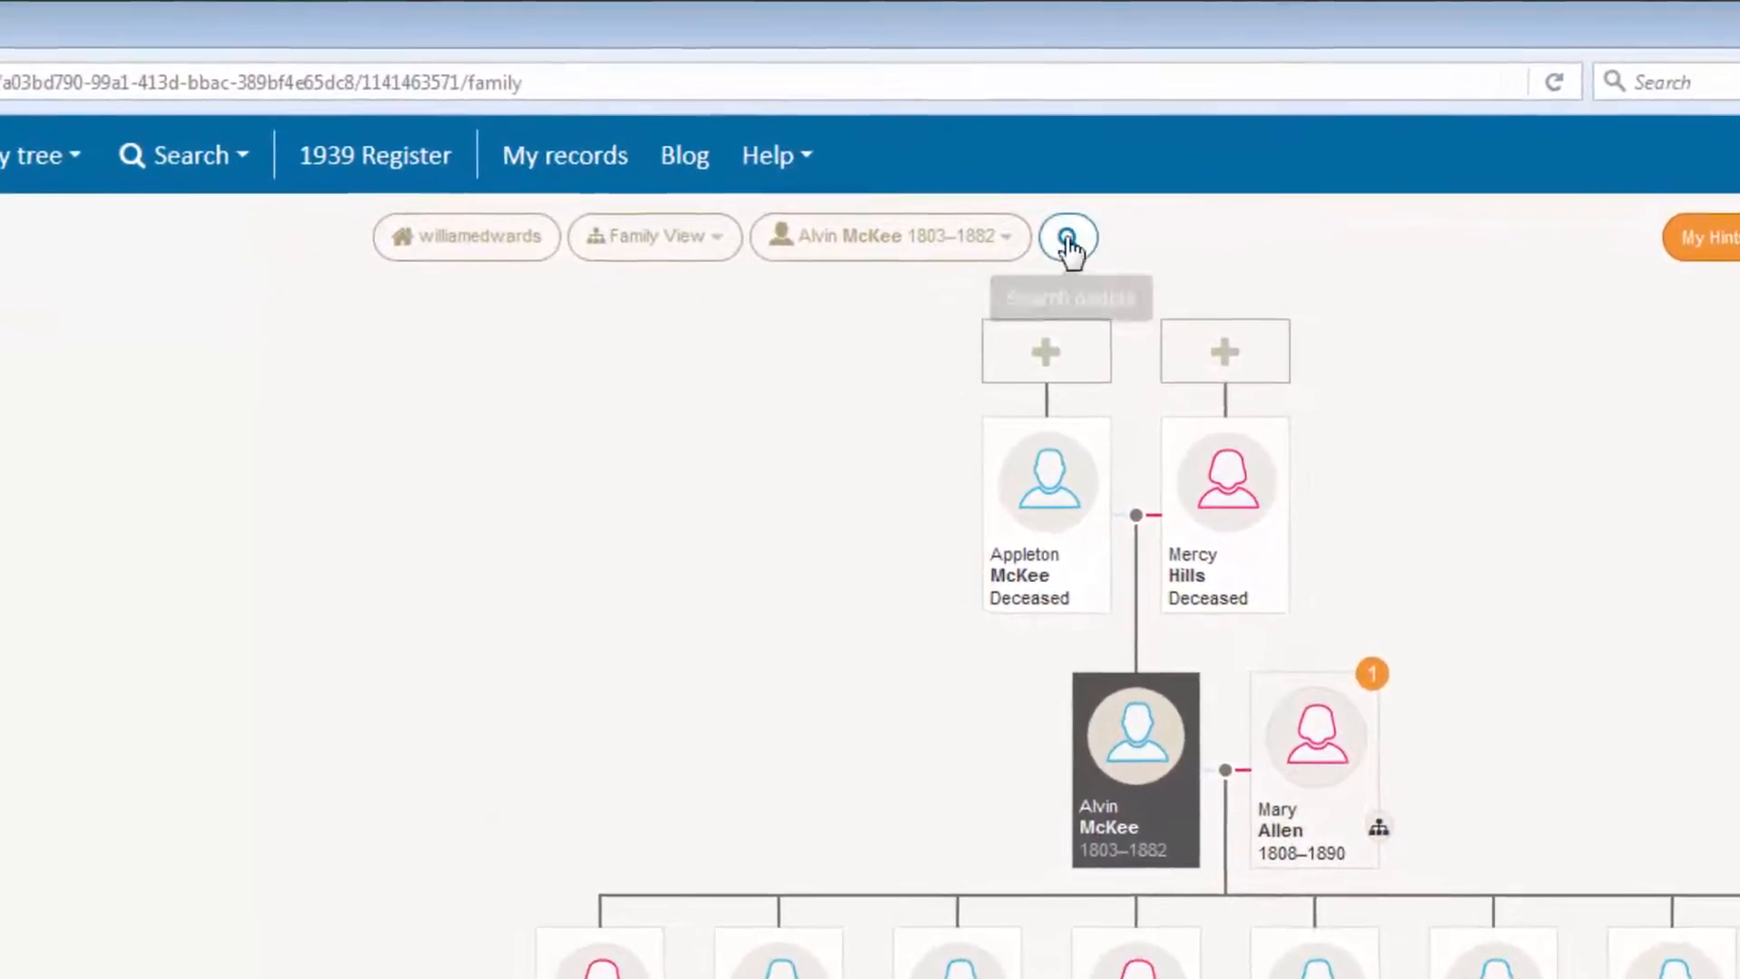
- Find the relative who lived 1869–1914 in the family tree by full name and open that person's record hints
{"action": "left_click", "coordinate": [1069, 240]}
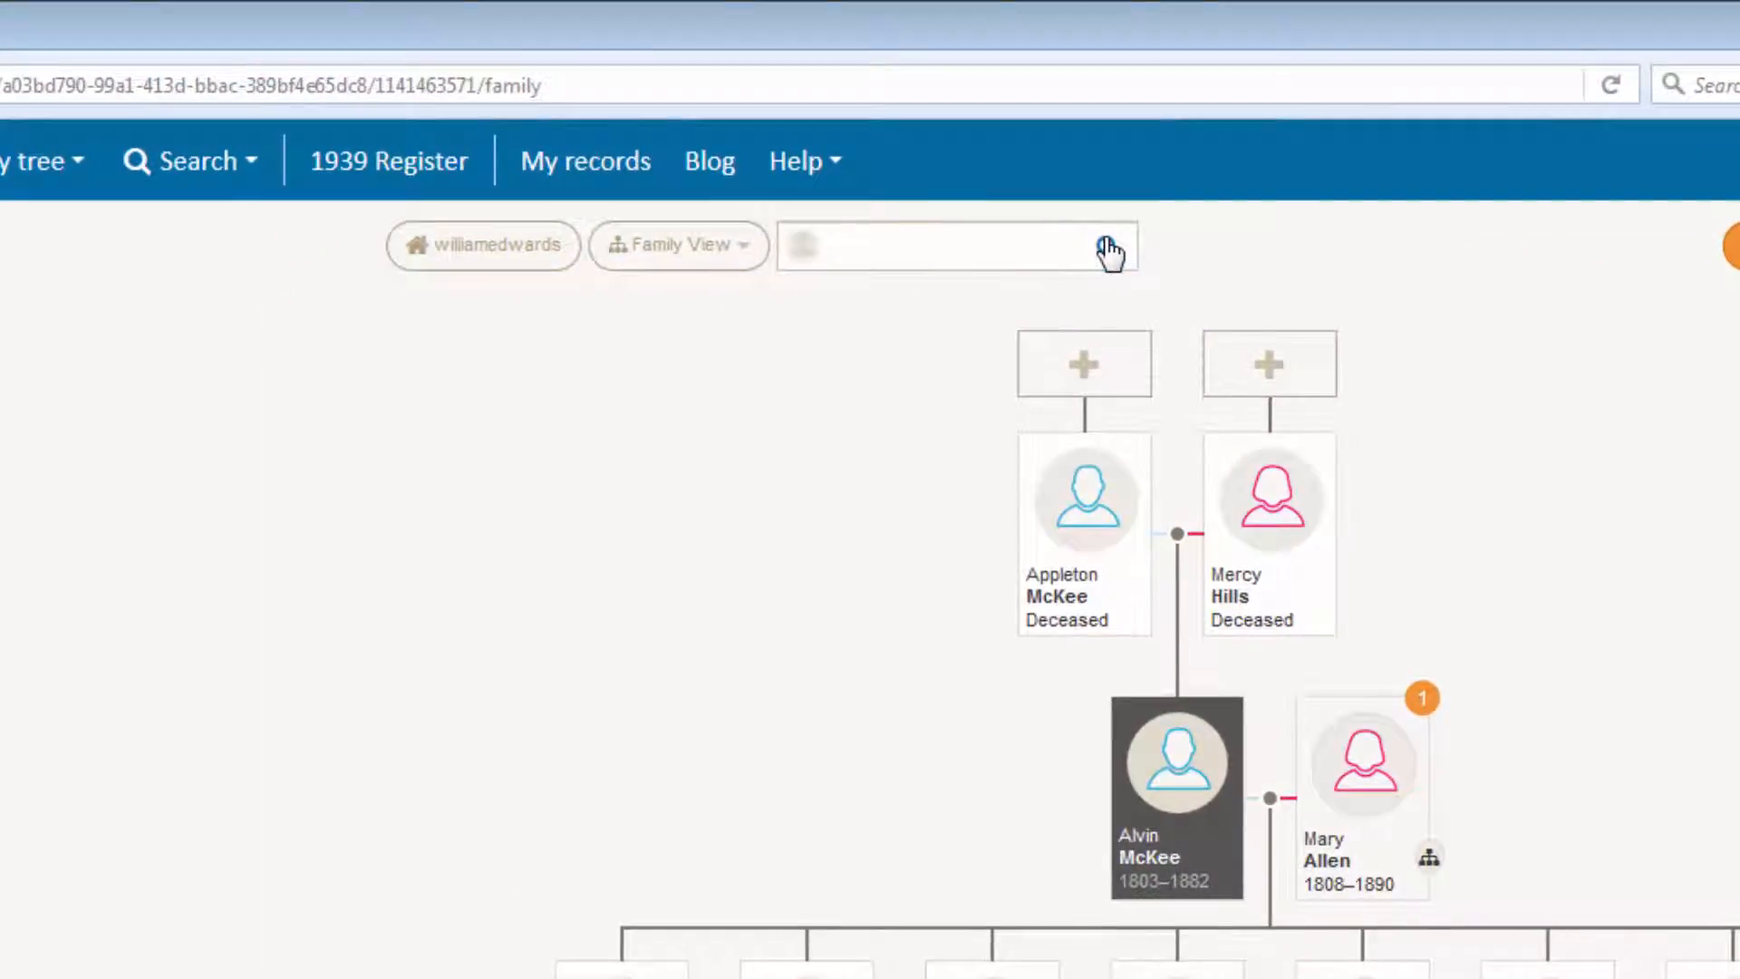
{"action": "type", "text": "Seeber Edwards"}
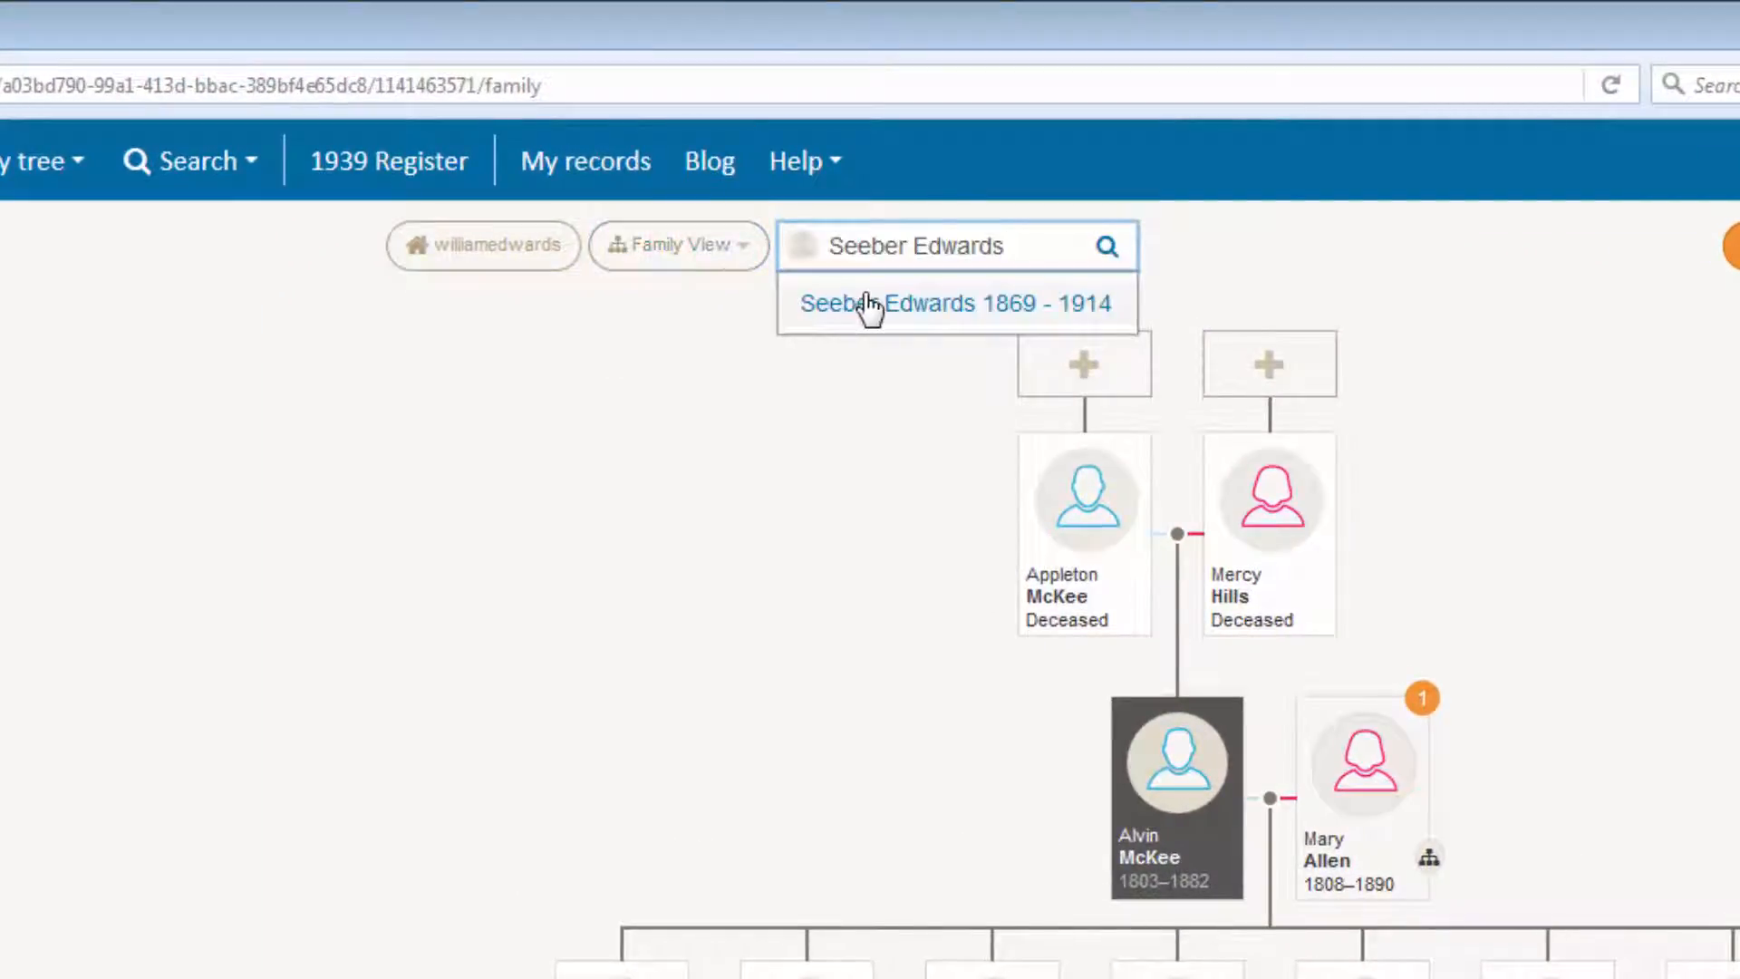
{"action": "left_click", "coordinate": [868, 307]}
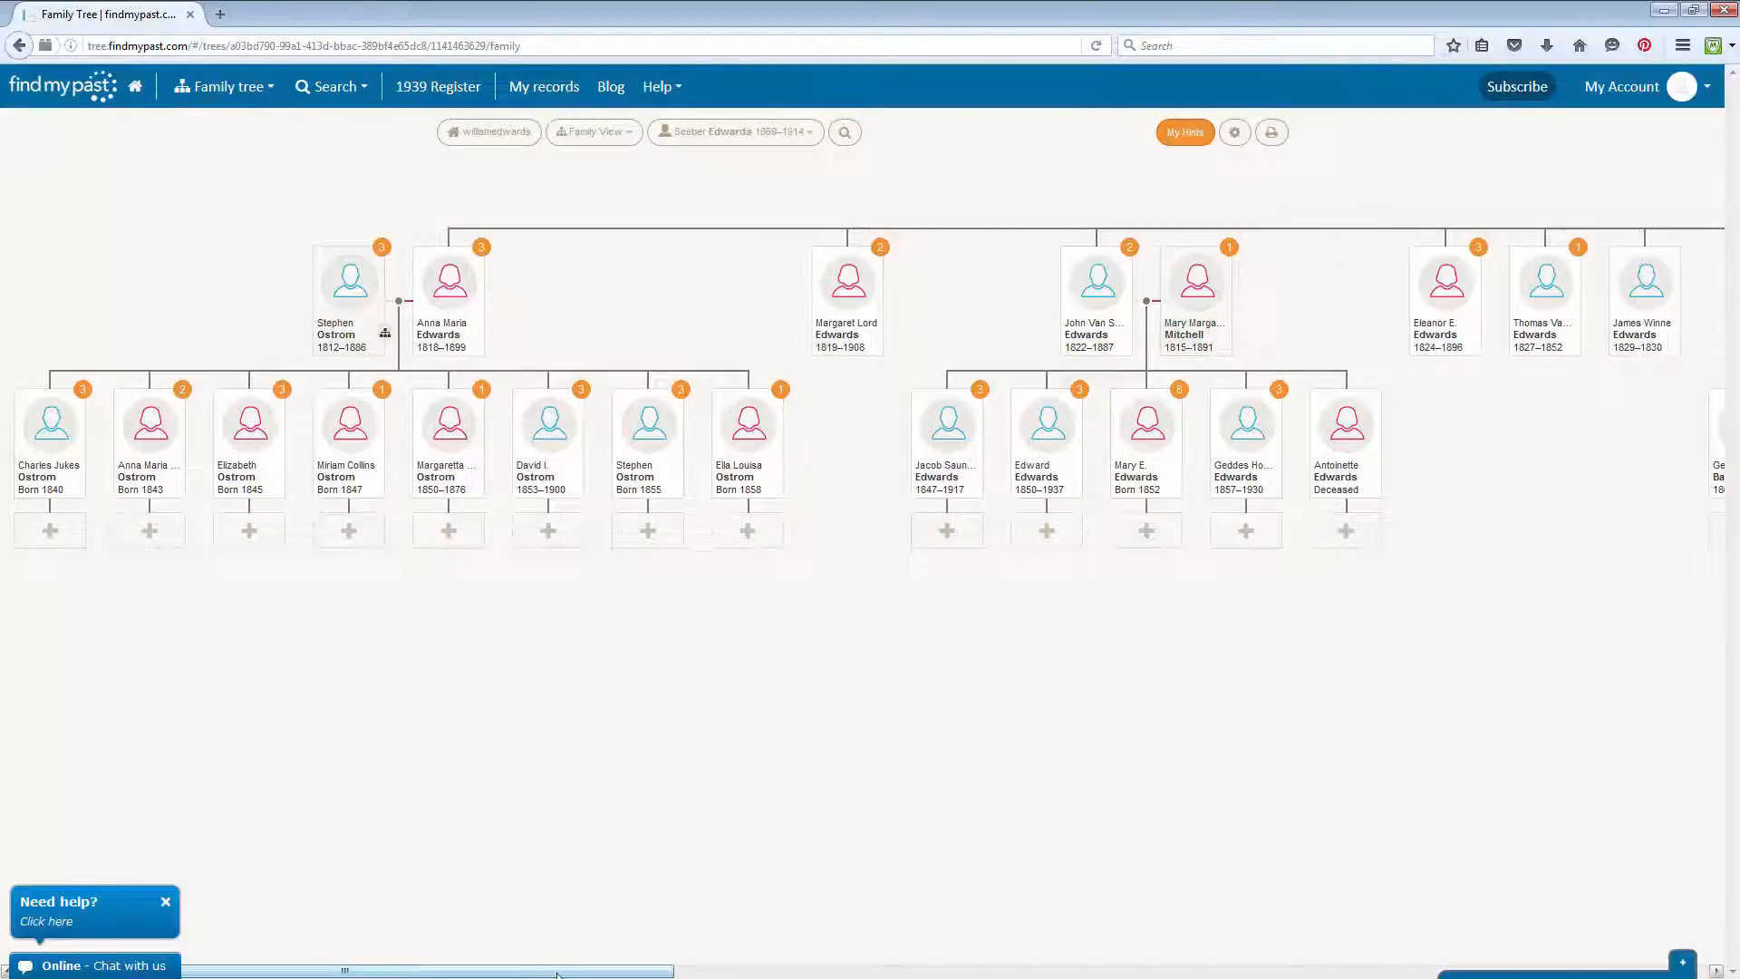
{"action": "left_click_drag", "start_coordinate": [558, 975], "coordinate": [1513, 974]}
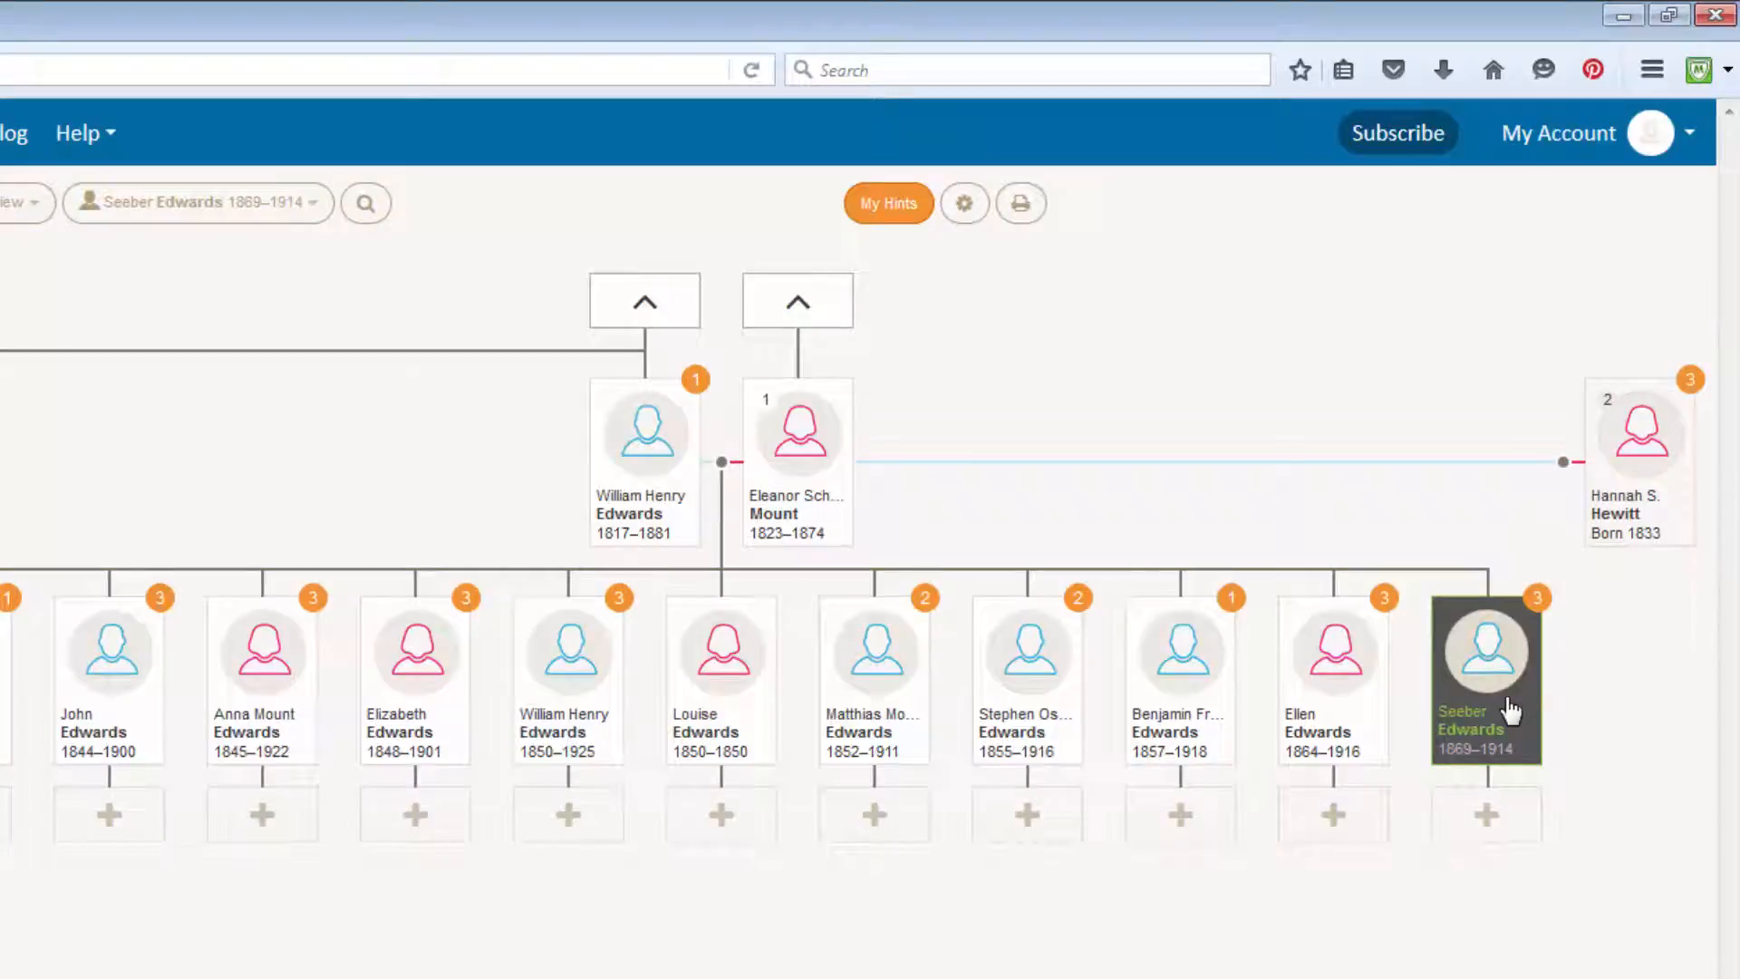
{"action": "left_click", "coordinate": [1468, 717]}
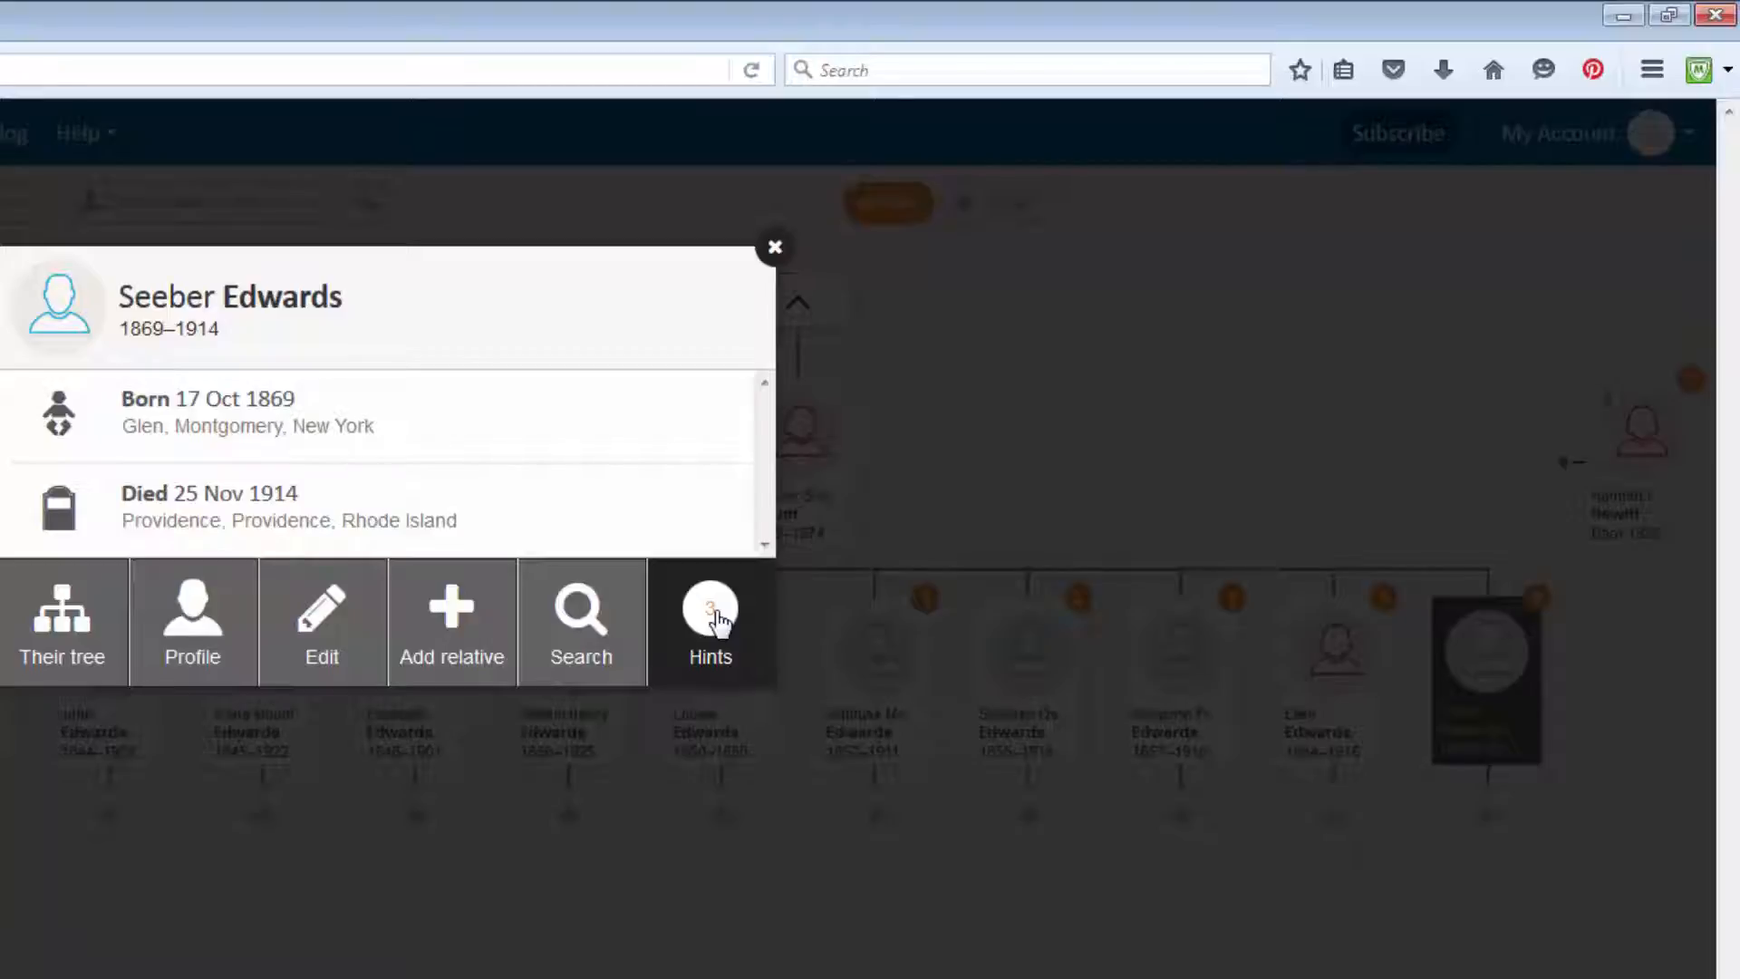
{"action": "left_click", "coordinate": [826, 588]}
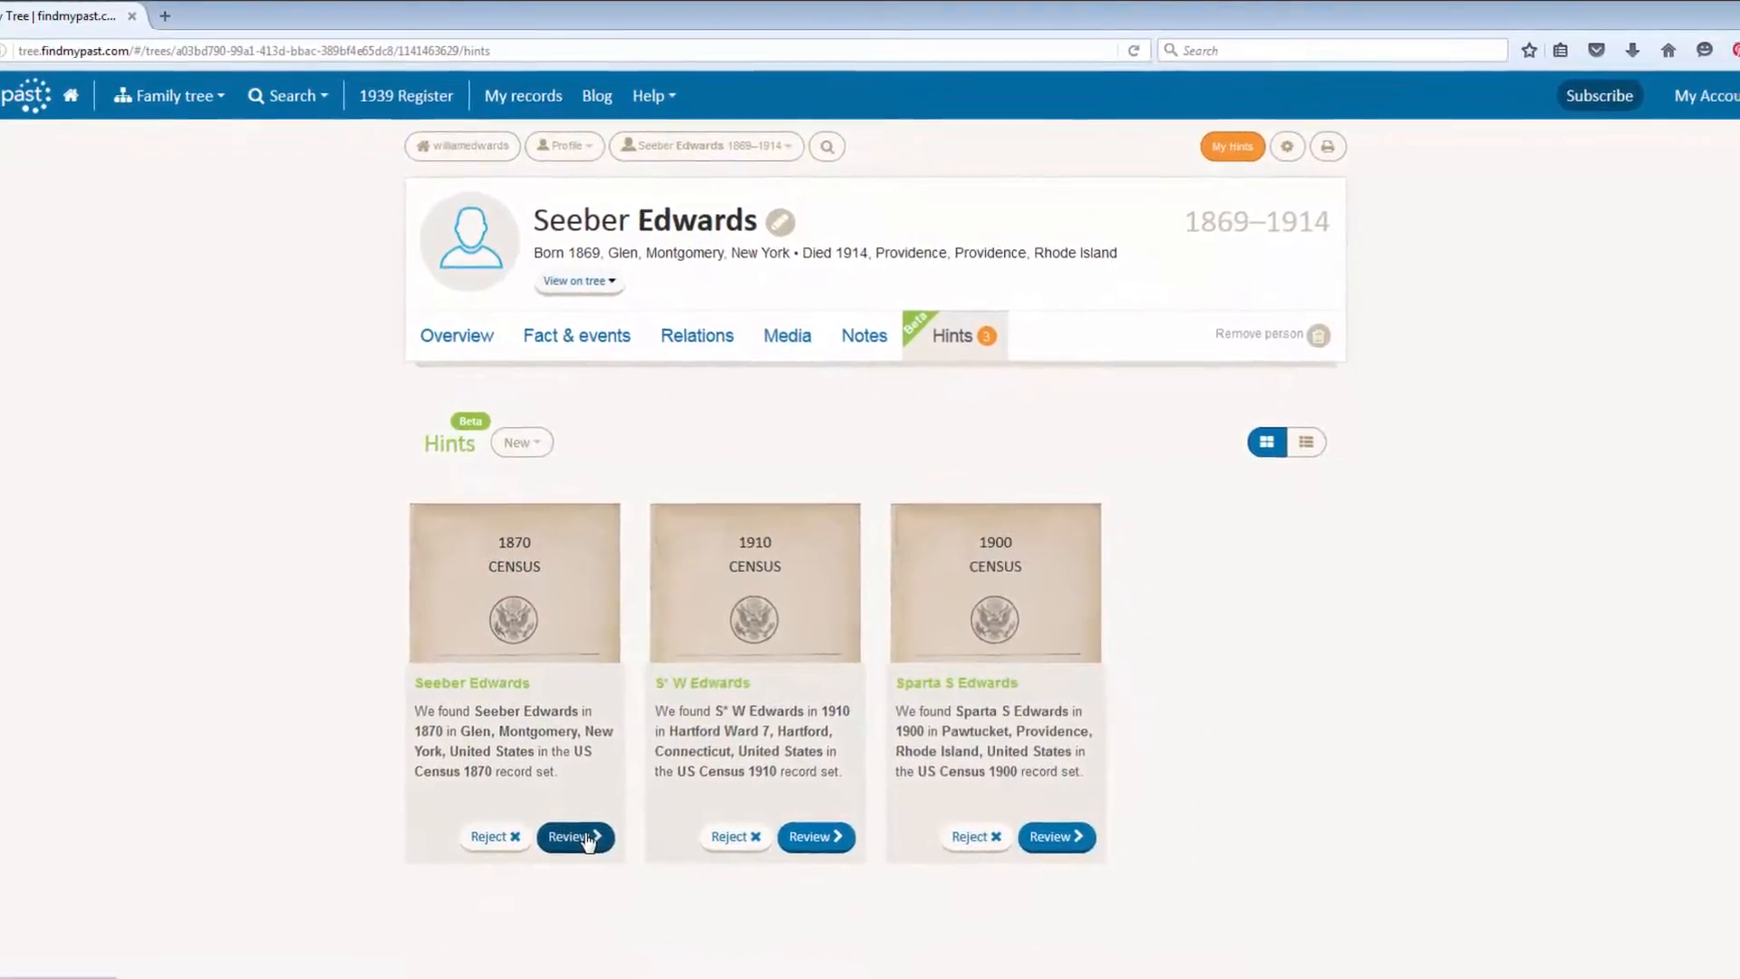
- Review the 1870 US Census hint against the tree and accept it as the same person
{"action": "left_click", "coordinate": [594, 849]}
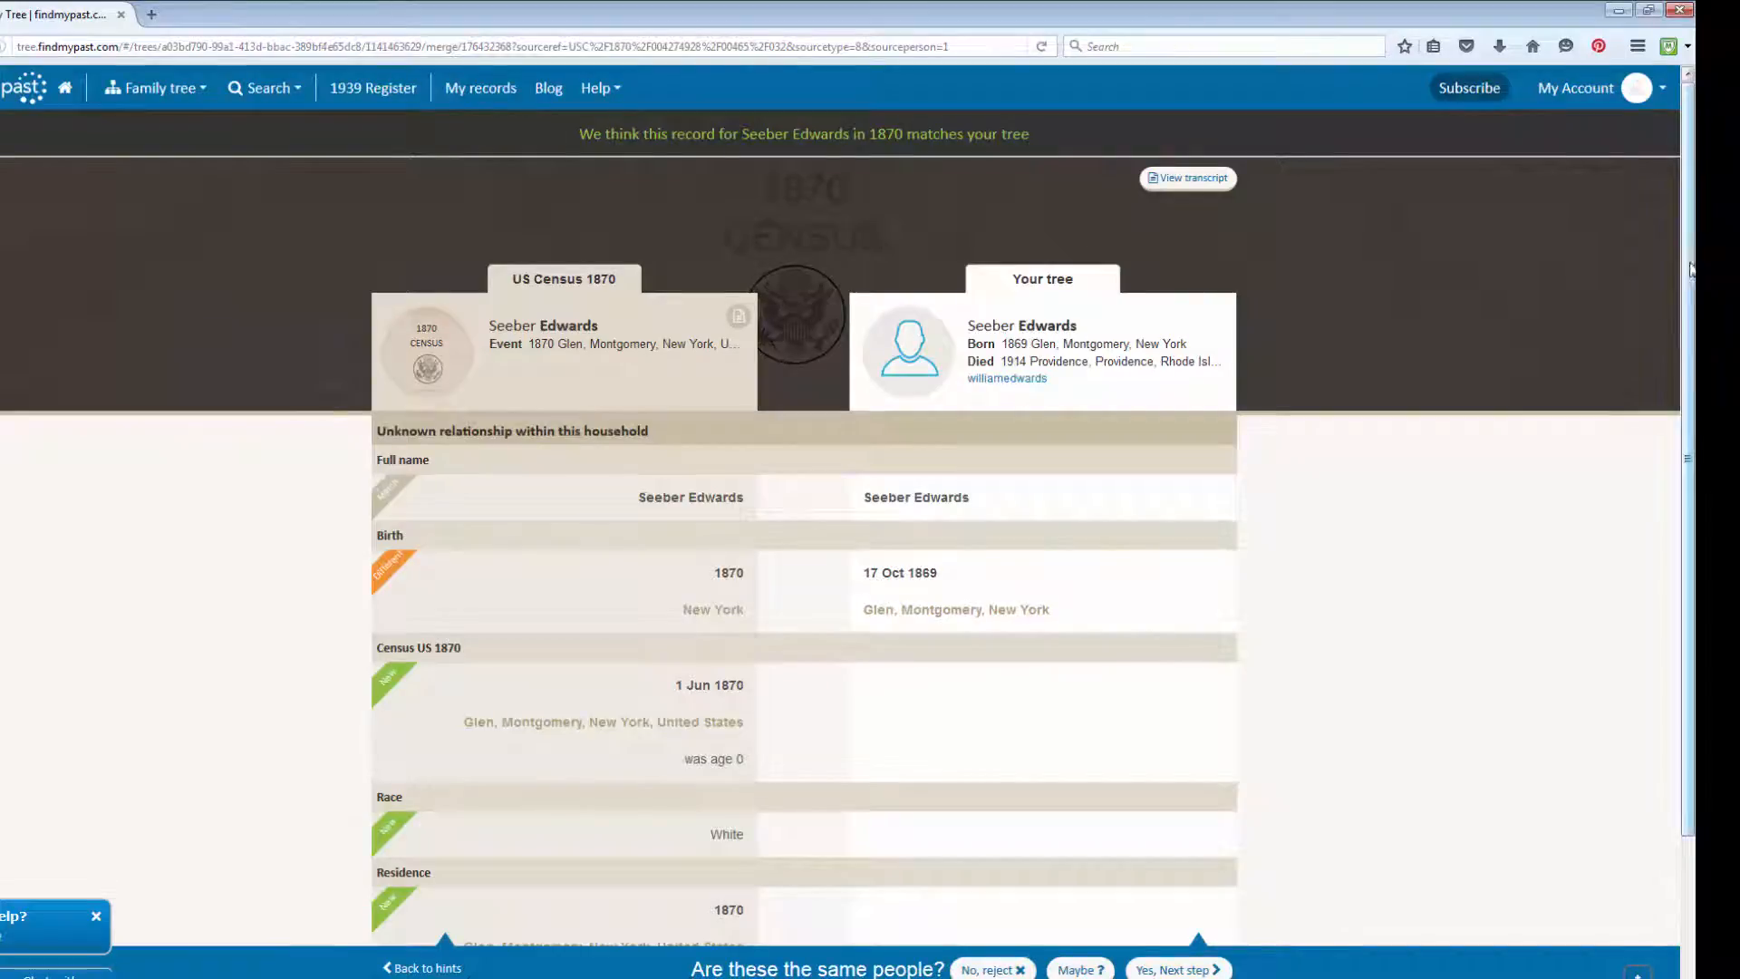
{"action": "left_click_drag", "start_coordinate": [1690, 252], "coordinate": [1693, 404]}
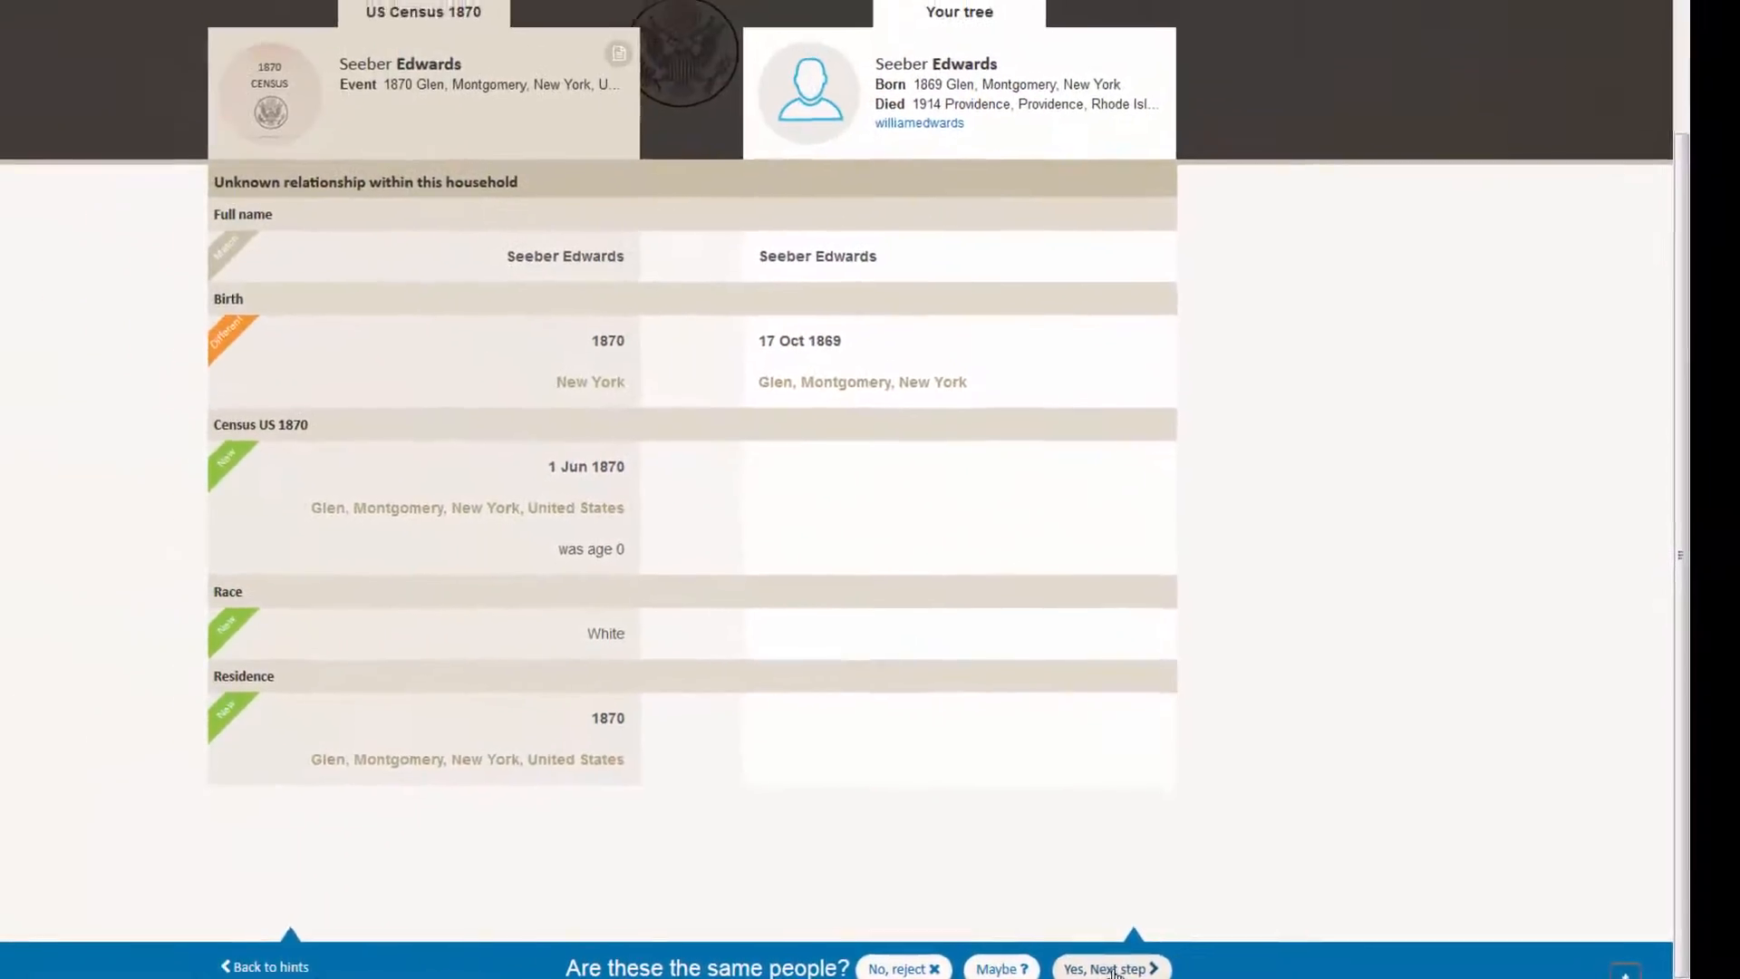
{"action": "left_click", "coordinate": [874, 964]}
- Copy the 1870 census date, place and age description, the race, and the residence date and place into the tree, and save the update
{"action": "scroll", "coordinate": [565, 189], "scroll_direction": "down", "scroll_amount": 2}
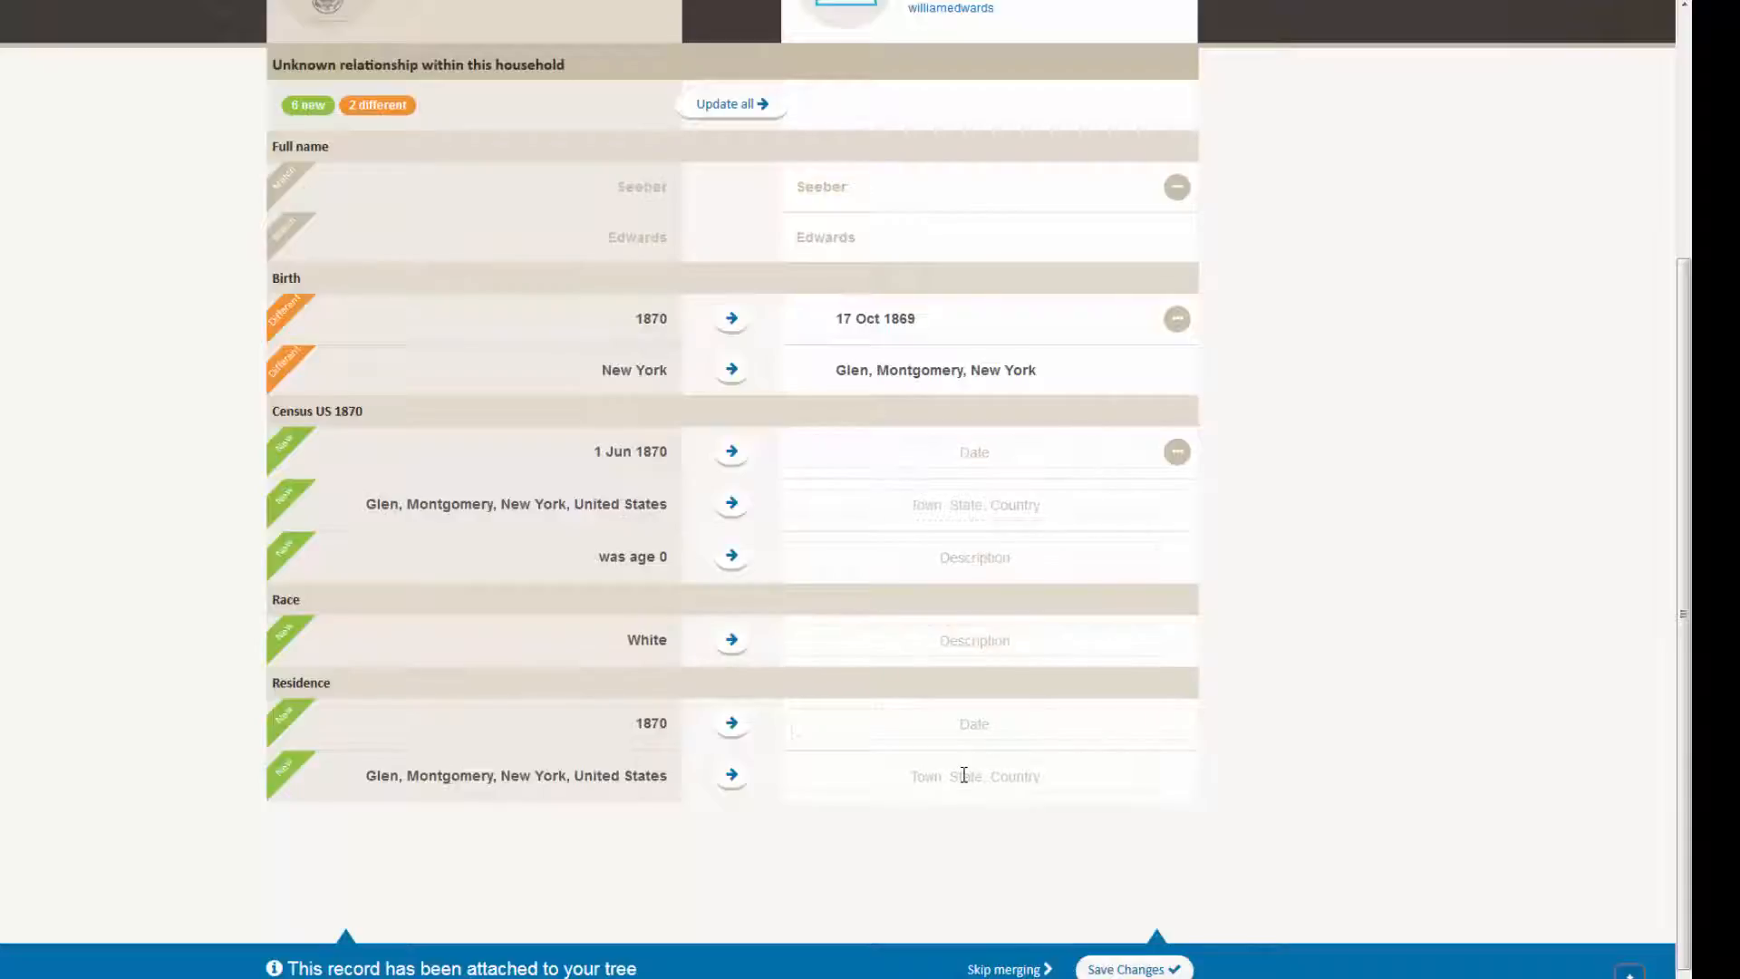
{"action": "left_click", "coordinate": [732, 453]}
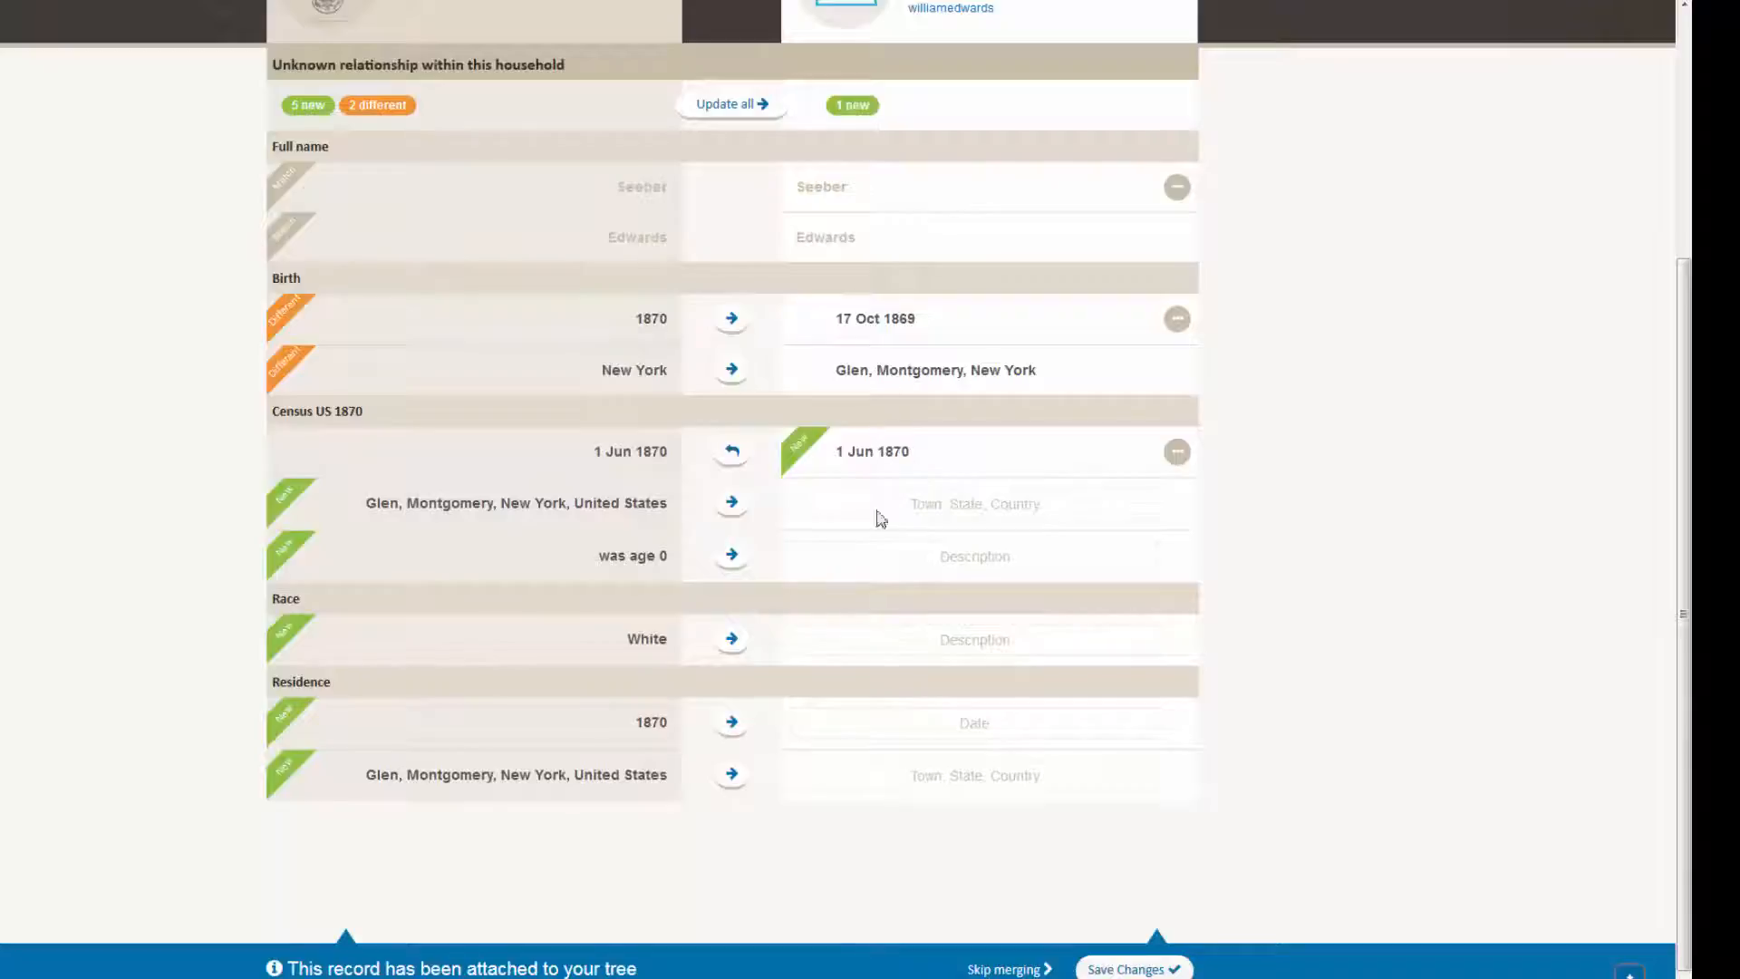
{"action": "left_click", "coordinate": [731, 502]}
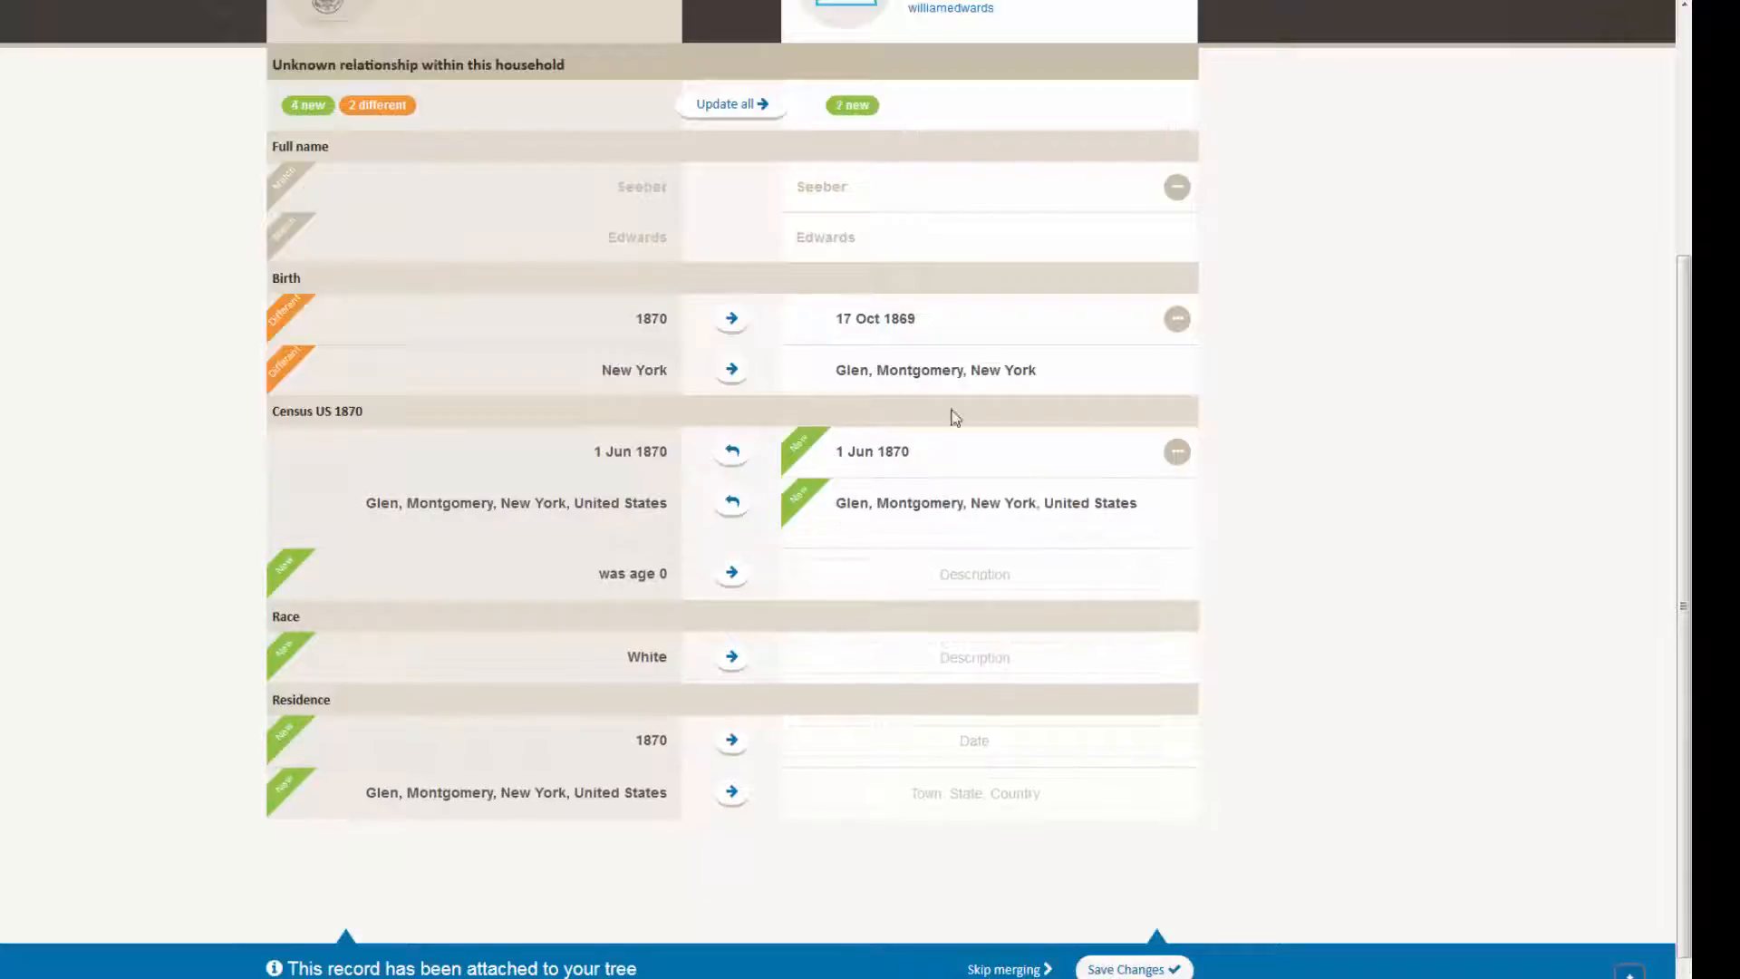
{"action": "left_click", "coordinate": [732, 581]}
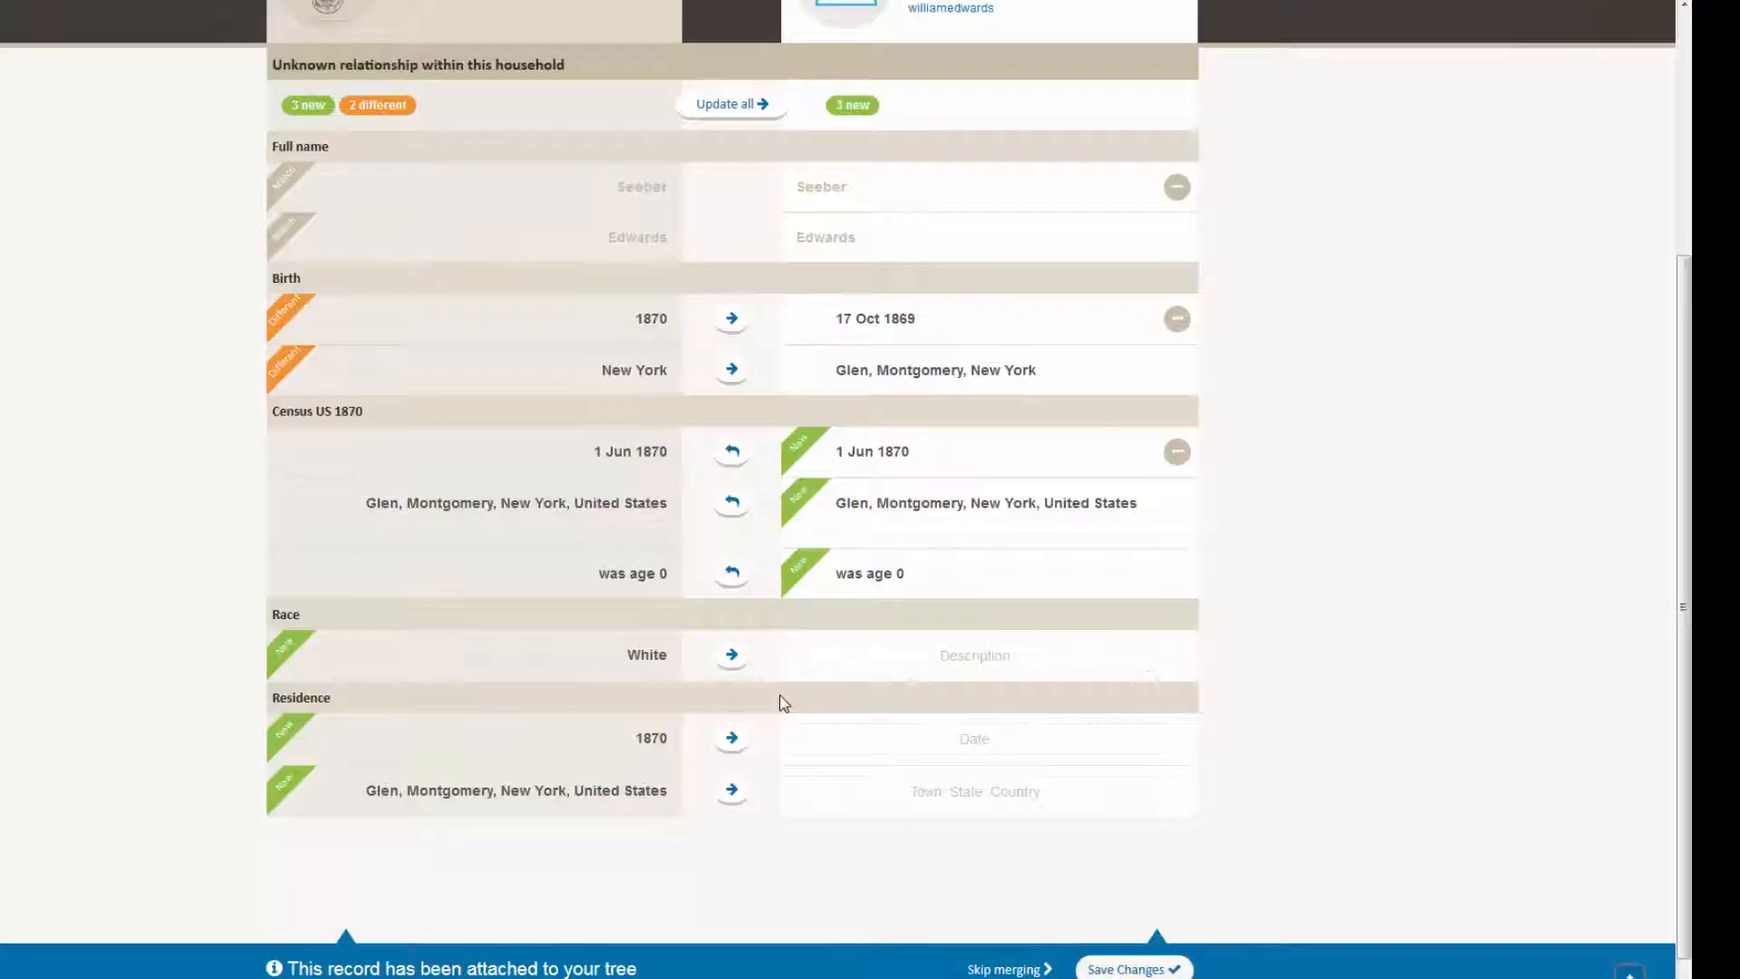
{"action": "left_click", "coordinate": [731, 654]}
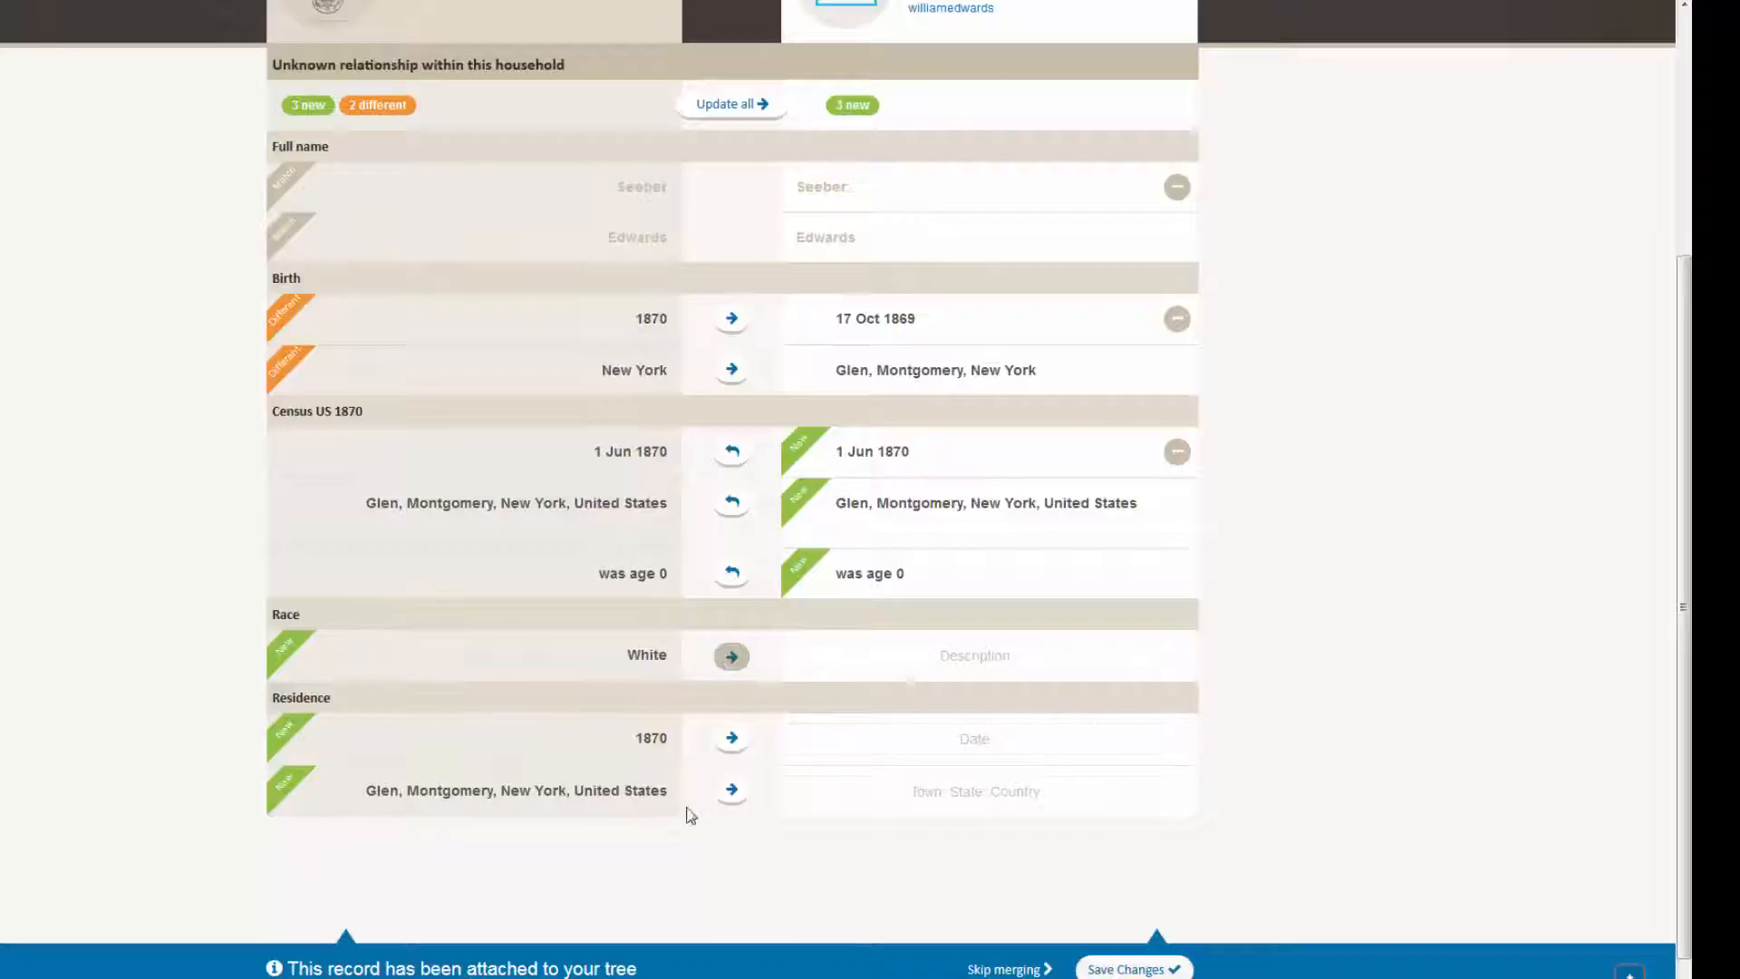
{"action": "left_click", "coordinate": [732, 738]}
{"action": "left_click", "coordinate": [731, 787]}
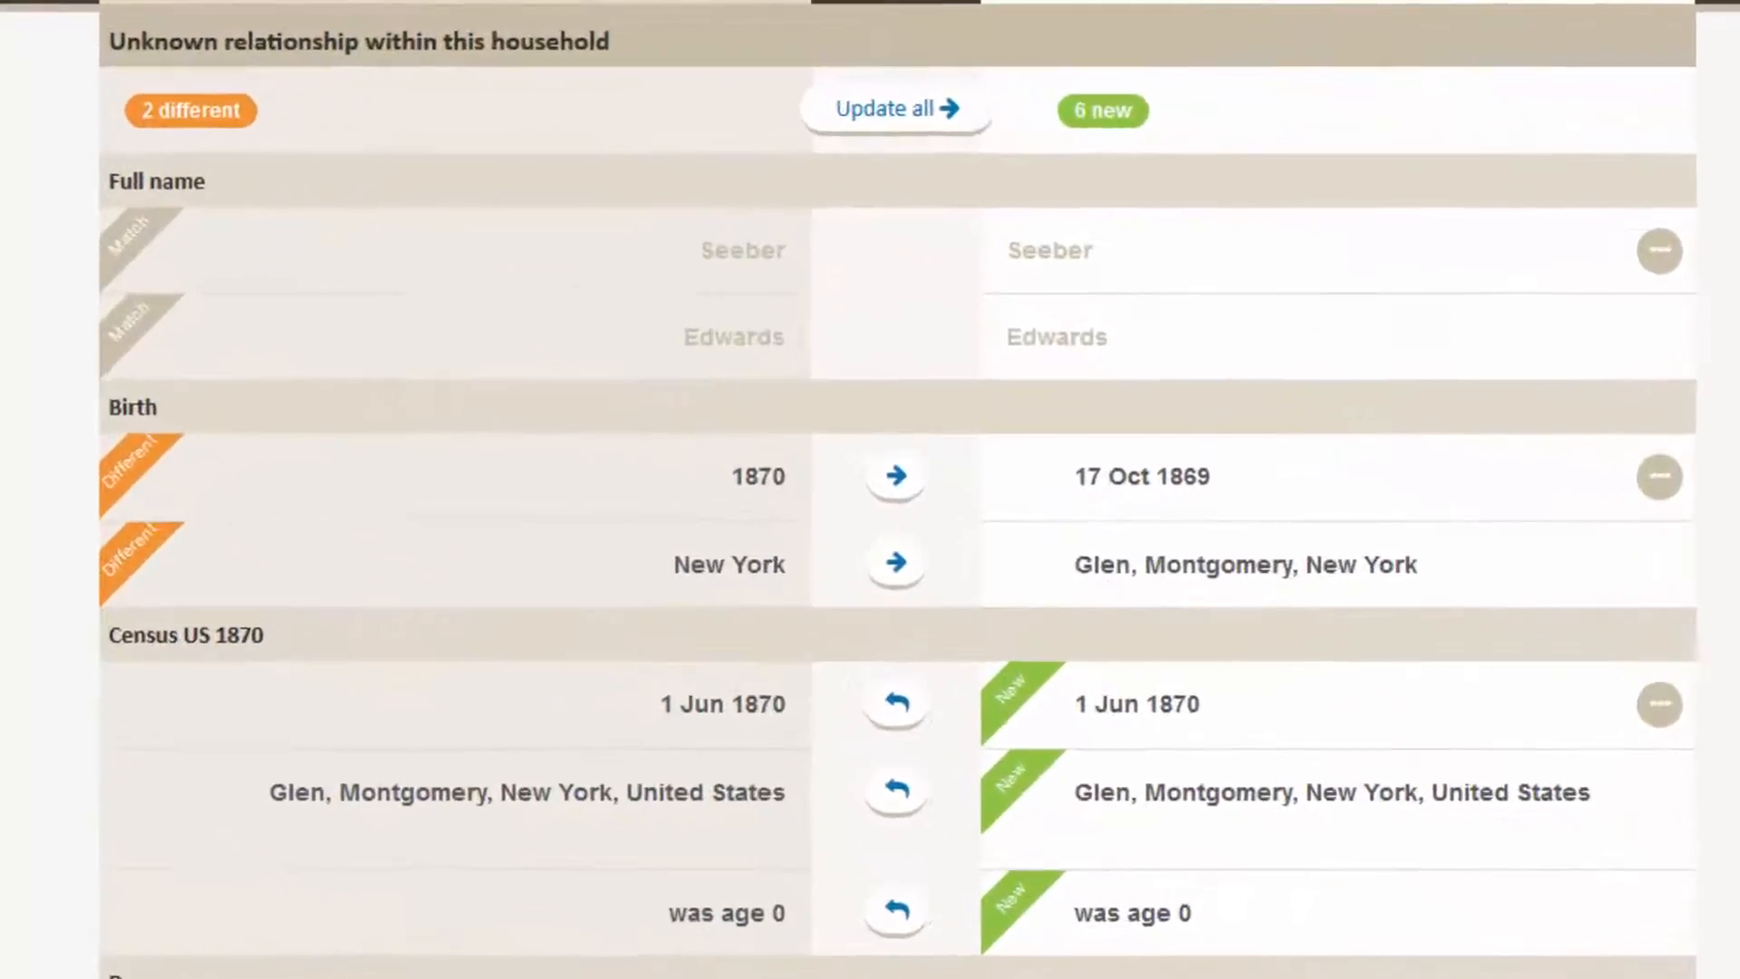
{"action": "left_click", "coordinate": [1395, 975]}
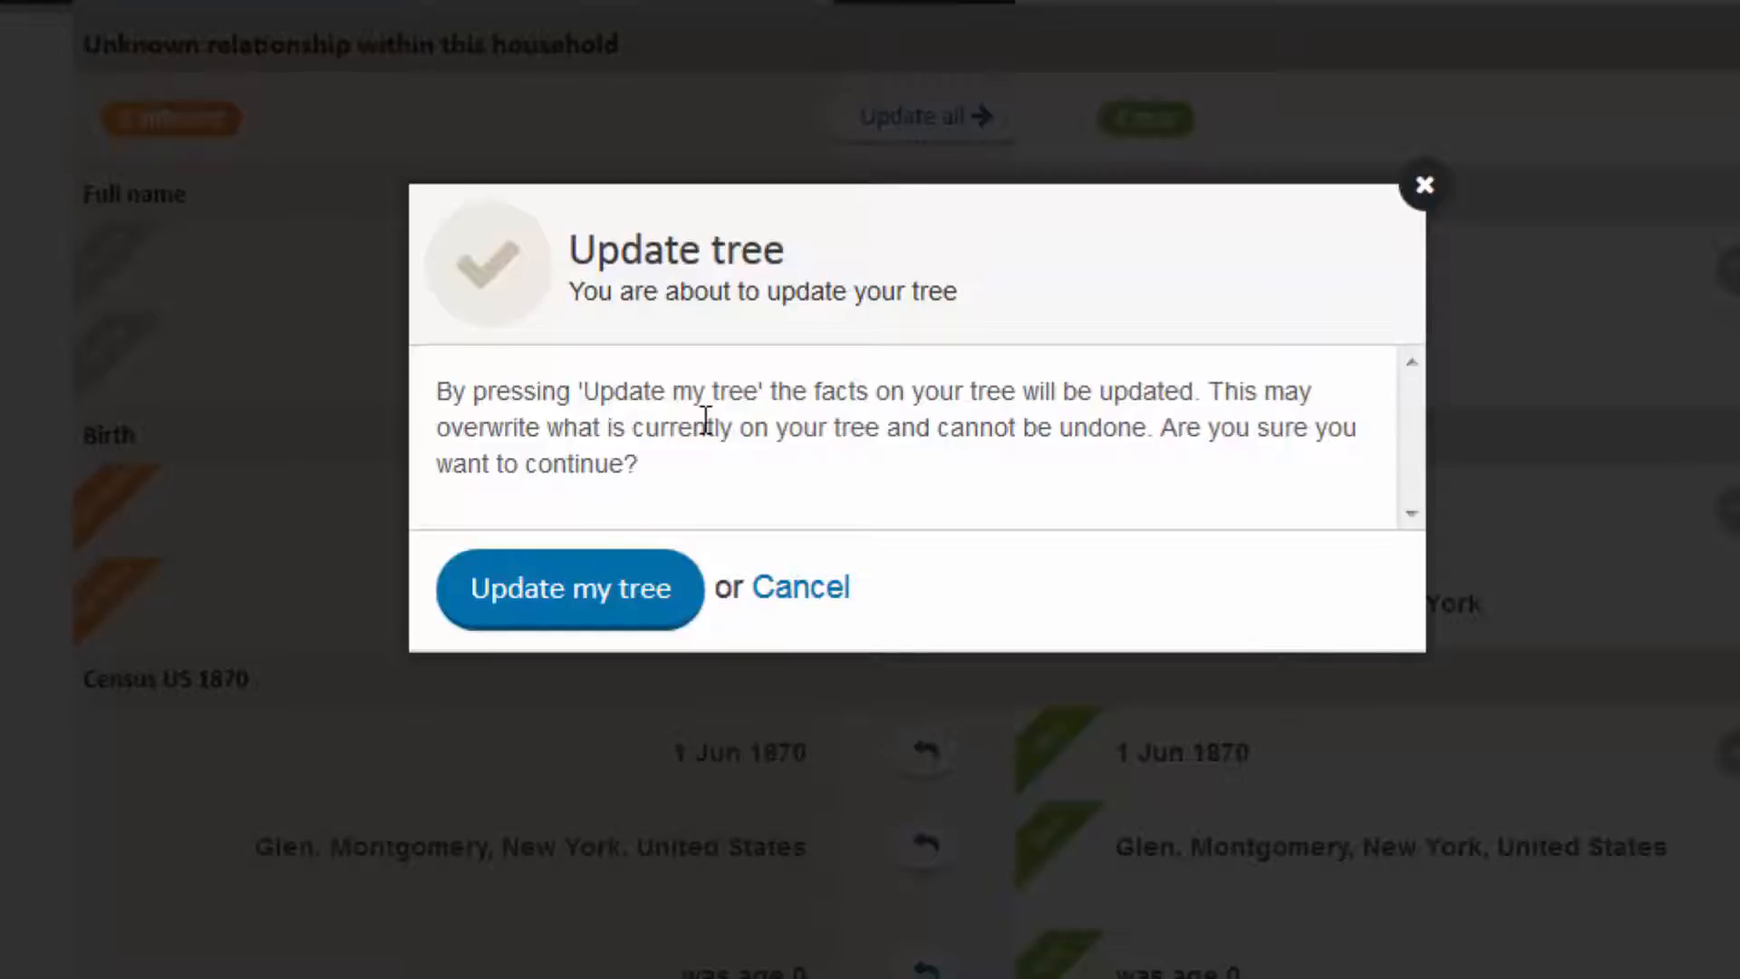
{"action": "left_click", "coordinate": [602, 607]}
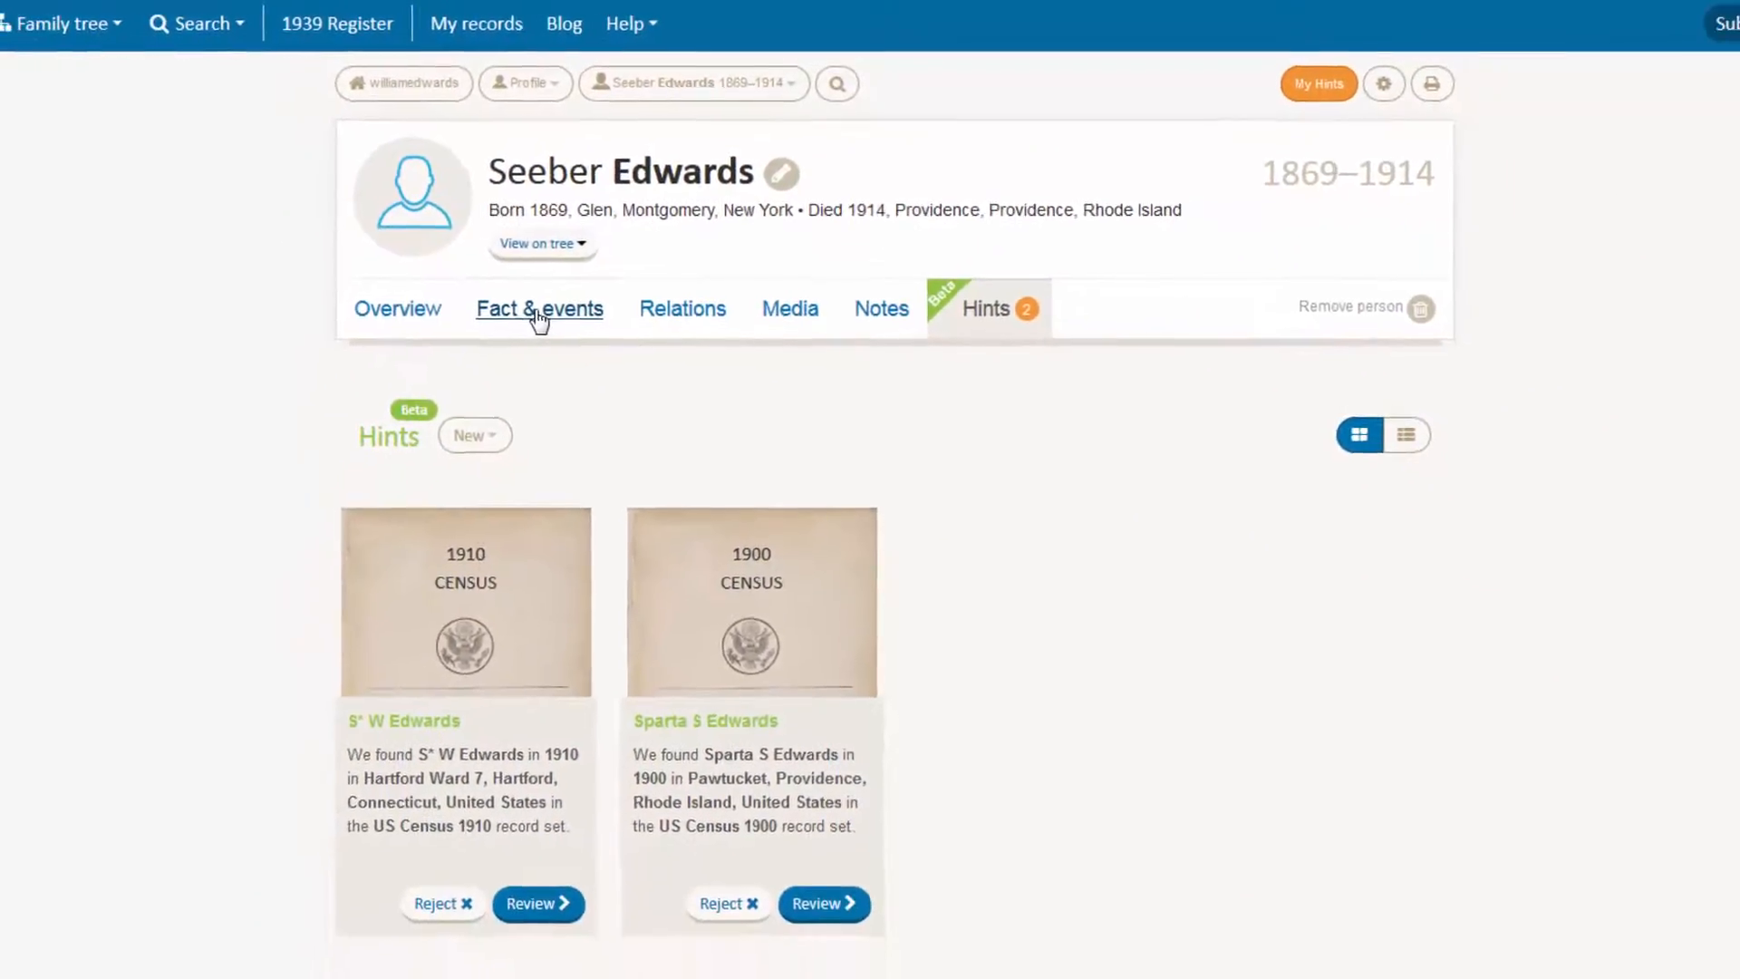
- Examine the person's facts and events for the census, race and residence entries
{"action": "left_click", "coordinate": [535, 348]}
{"action": "scroll", "coordinate": [870, 490], "scroll_direction": "down", "scroll_amount": 4}
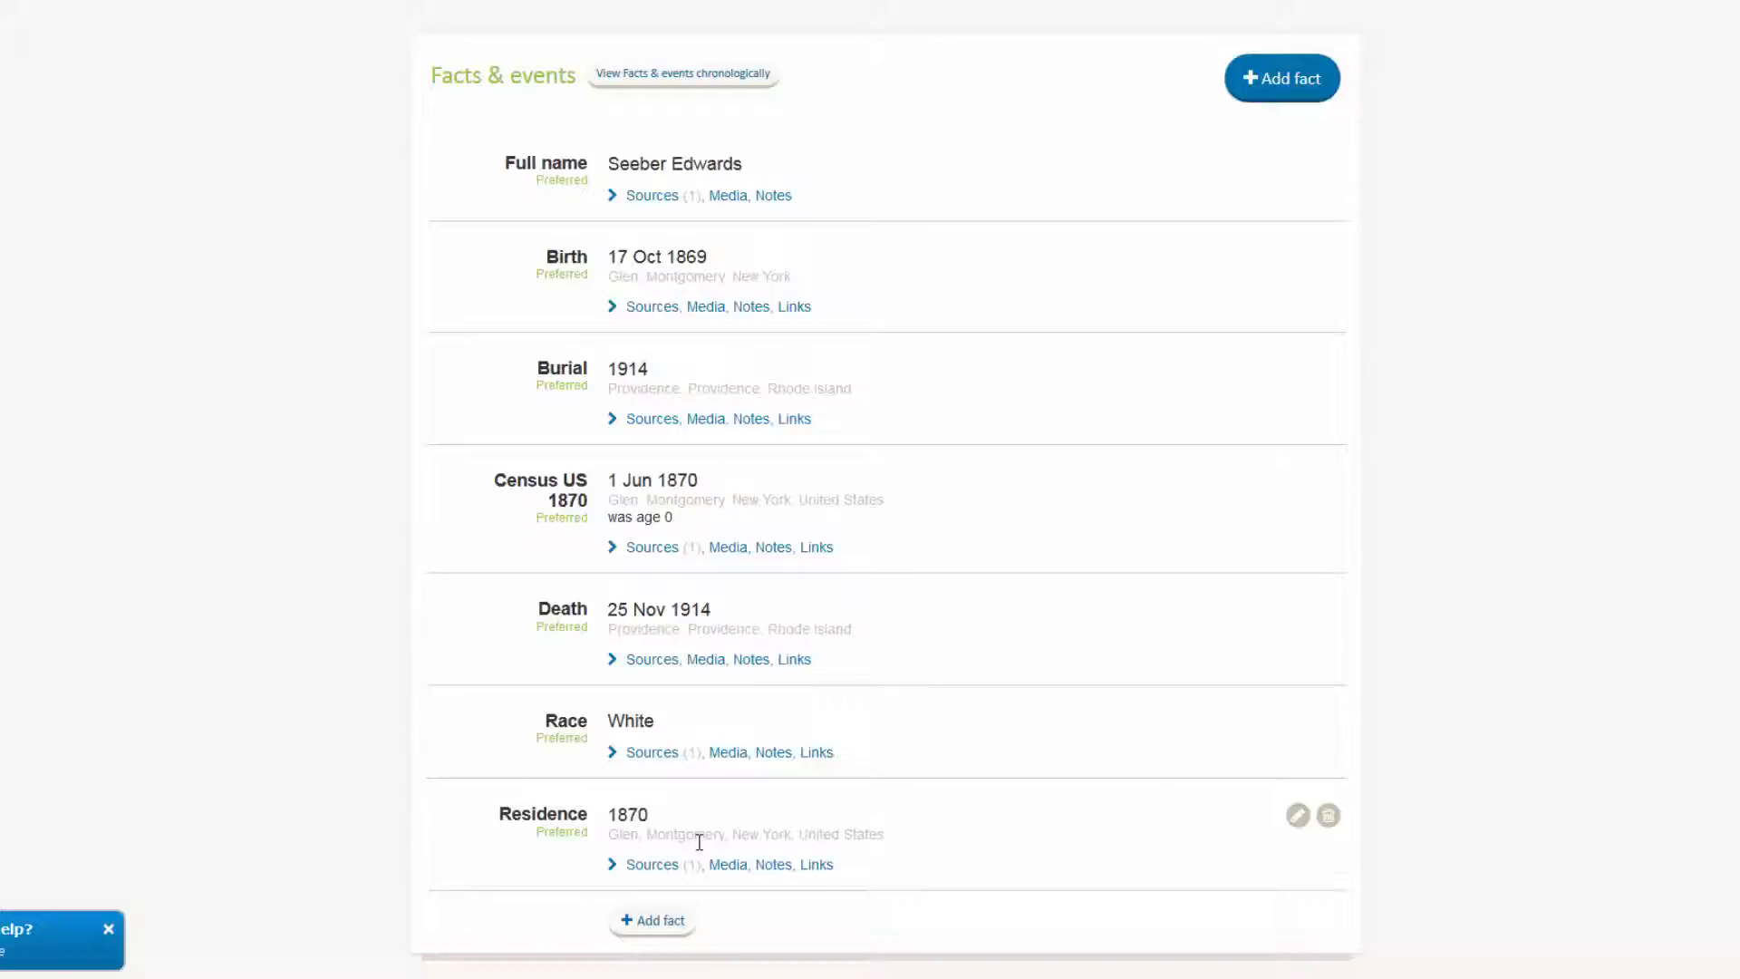
{"action": "scroll", "coordinate": [1081, 777], "scroll_direction": "up", "scroll_amount": 3}
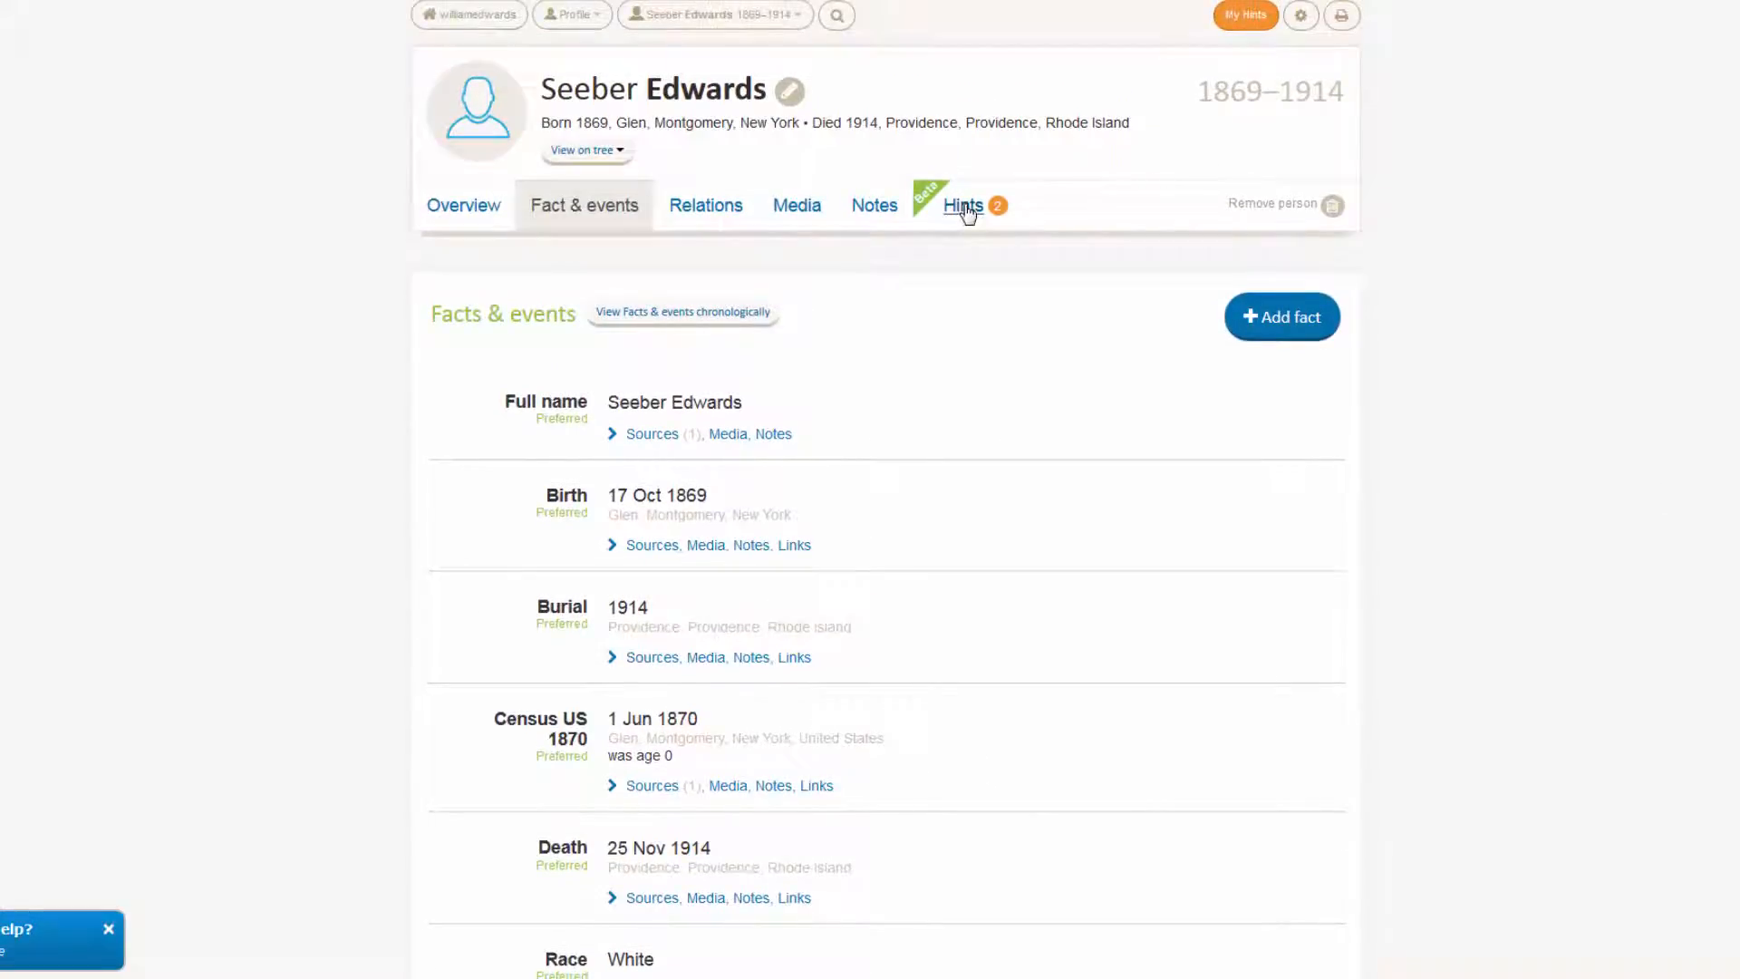
- Open the 1900 US Census hint for review and compare the head, wife and children of the household with the tree
{"action": "left_click", "coordinate": [964, 207]}
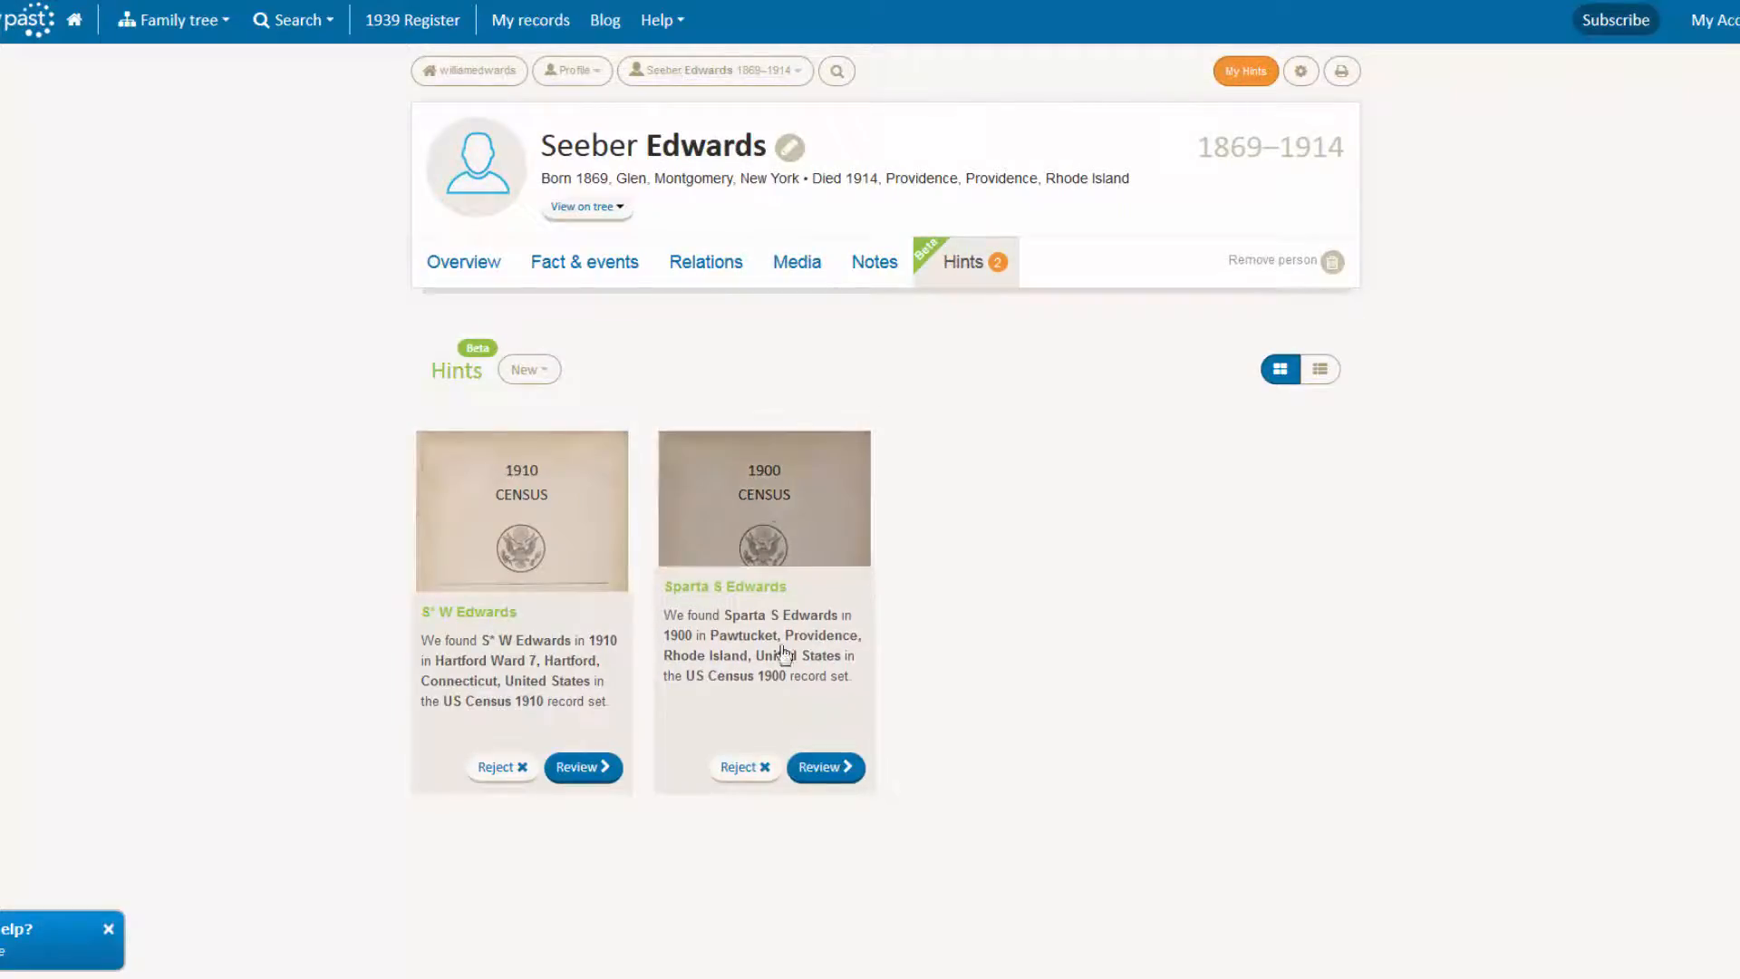
{"action": "left_click", "coordinate": [822, 768]}
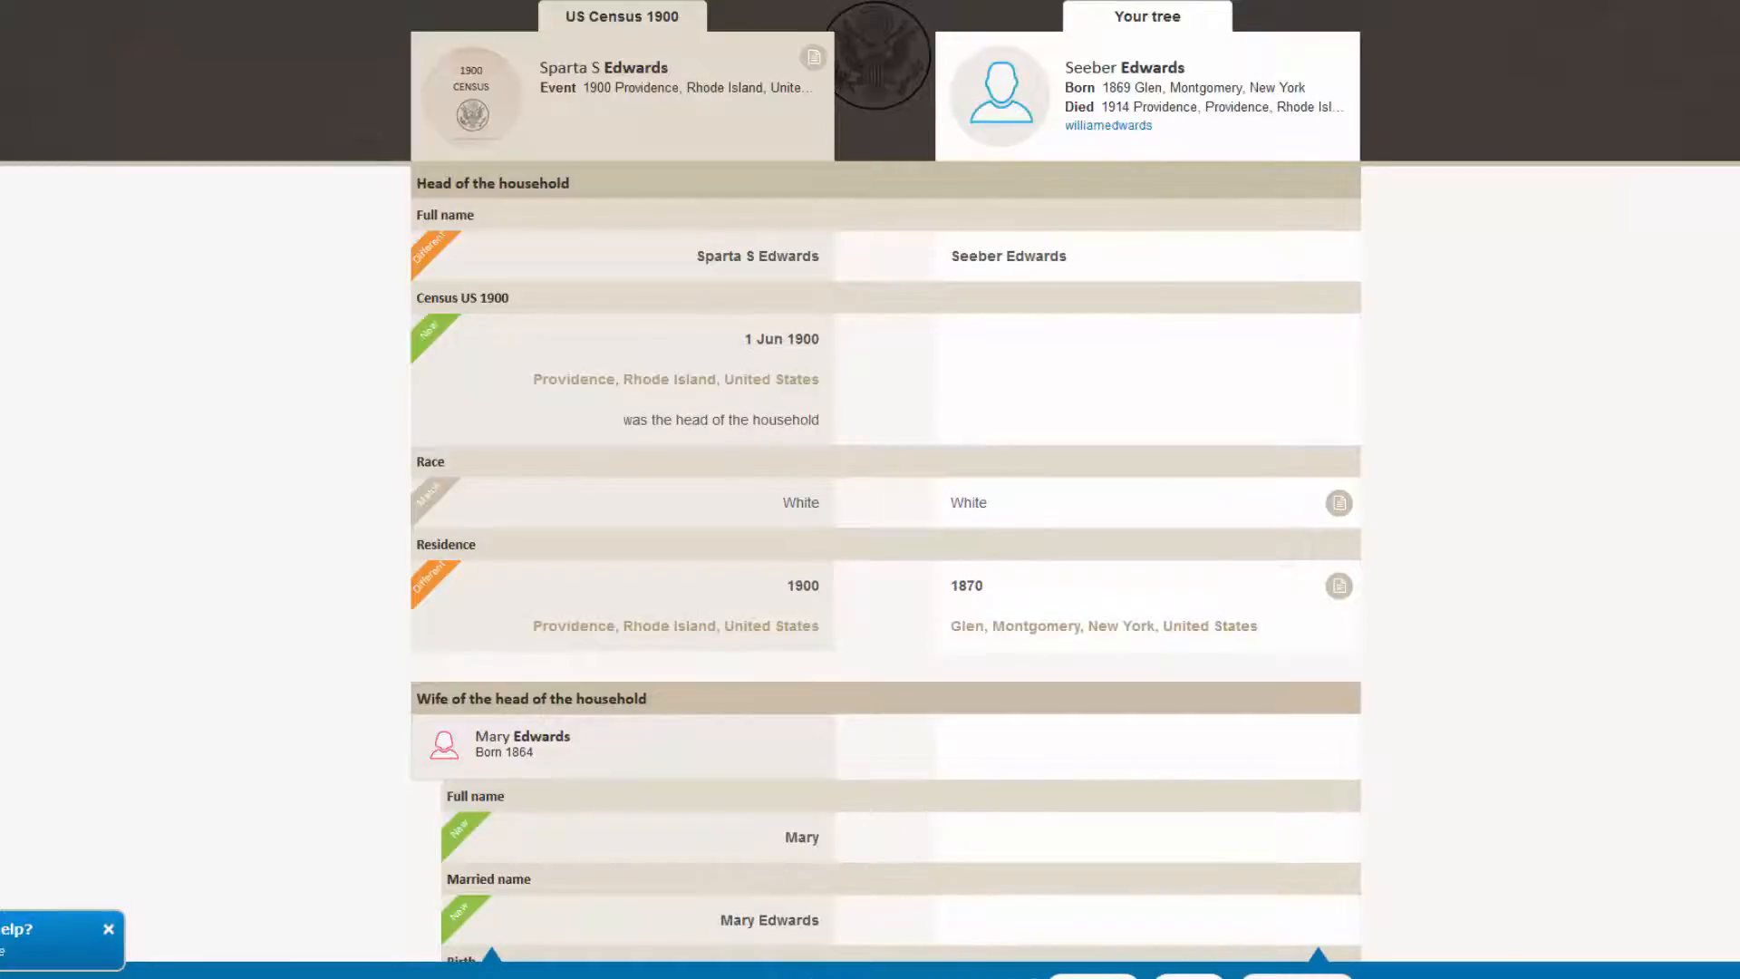
{"action": "scroll", "coordinate": [870, 481], "scroll_direction": "down", "scroll_amount": 1}
{"action": "scroll", "coordinate": [870, 480], "scroll_direction": "down", "scroll_amount": 3}
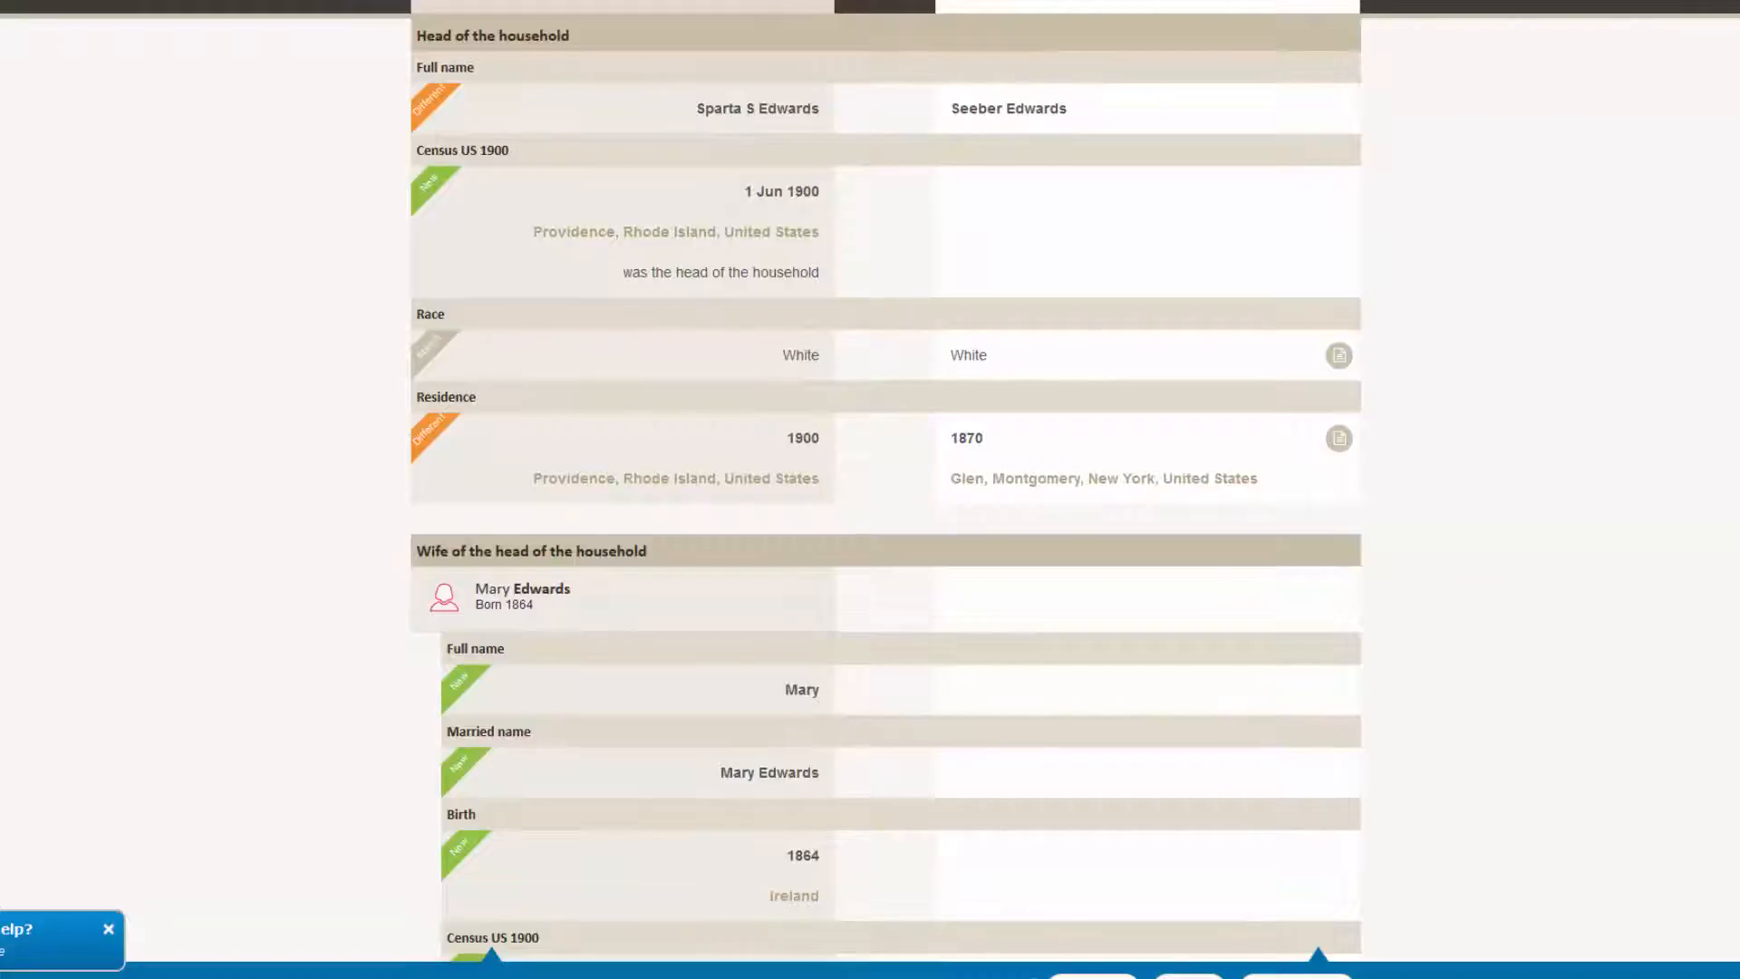
{"action": "scroll", "coordinate": [746, 120], "scroll_direction": "down", "scroll_amount": 4}
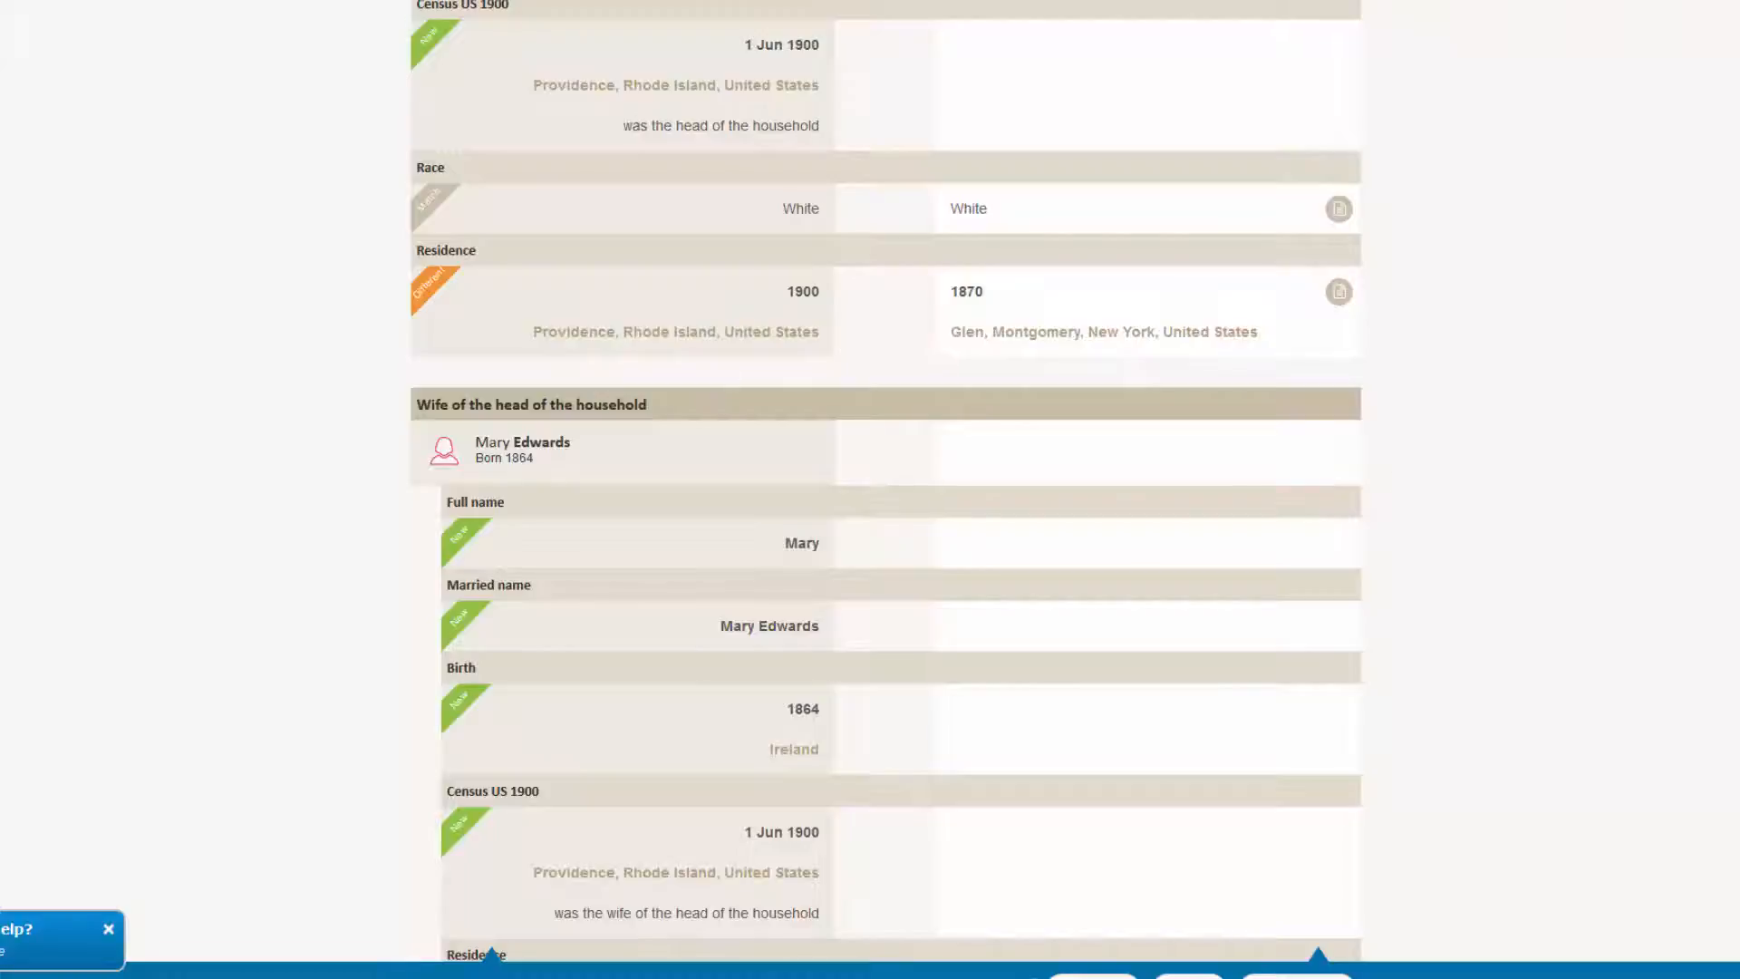
{"action": "scroll", "coordinate": [886, 482], "scroll_direction": "down", "scroll_amount": 4}
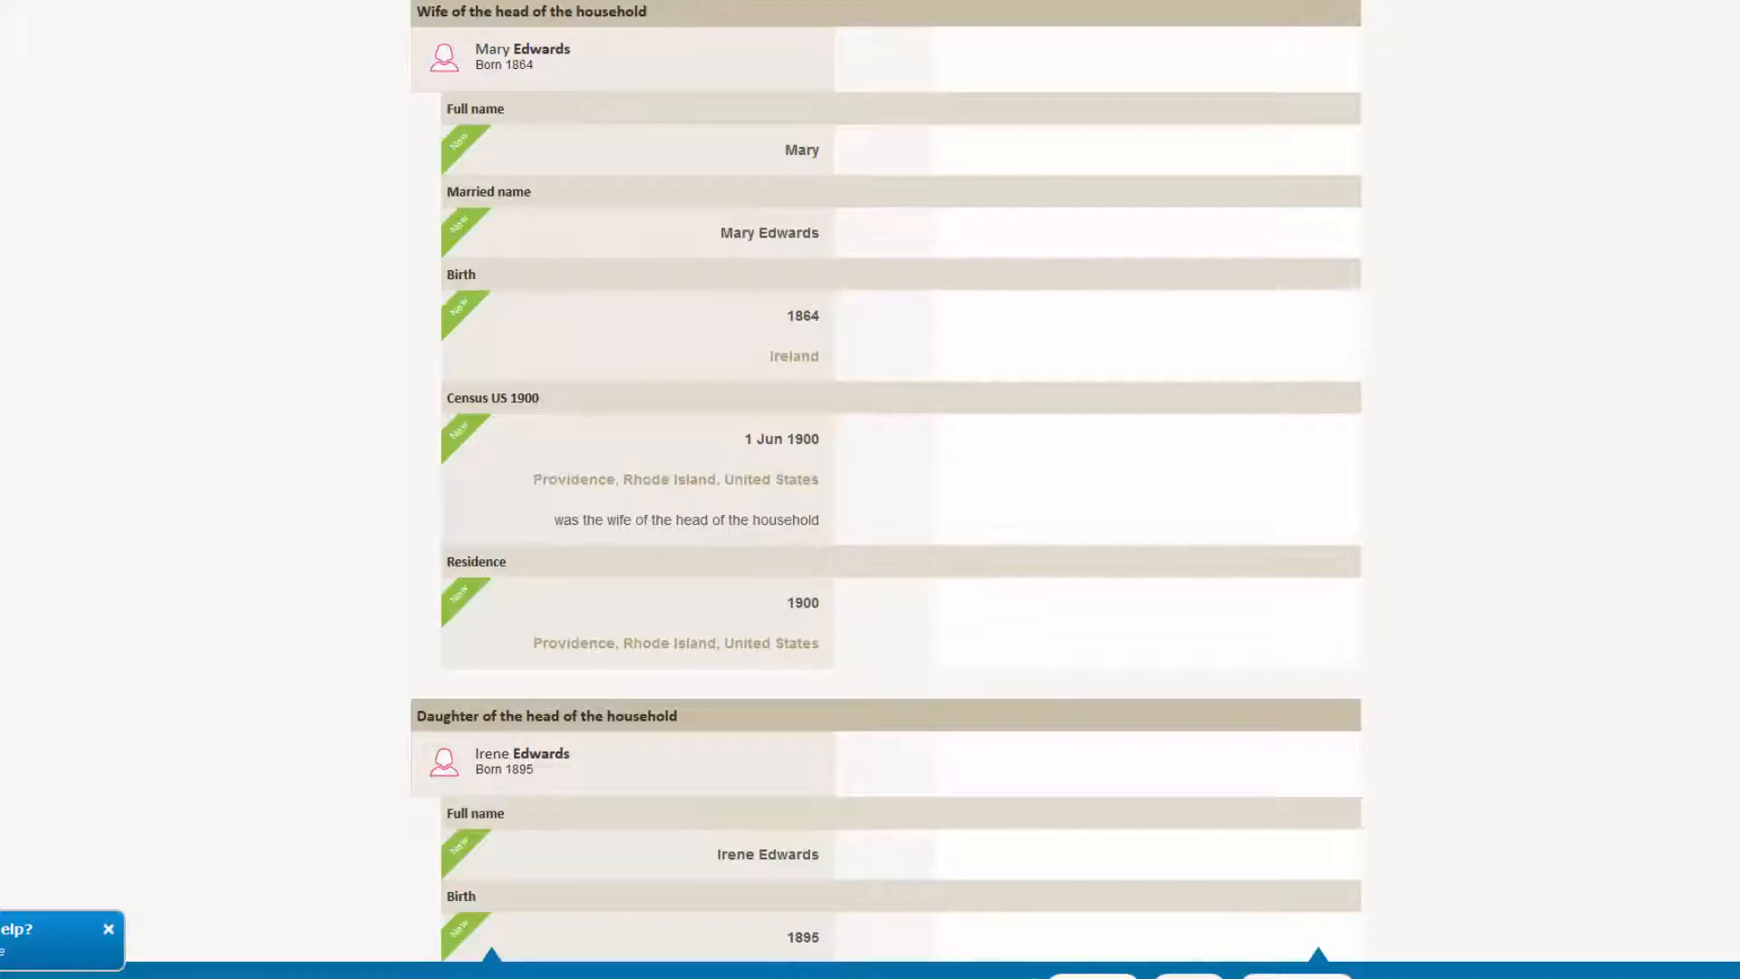
{"action": "scroll", "coordinate": [886, 480], "scroll_direction": "up", "scroll_amount": 2}
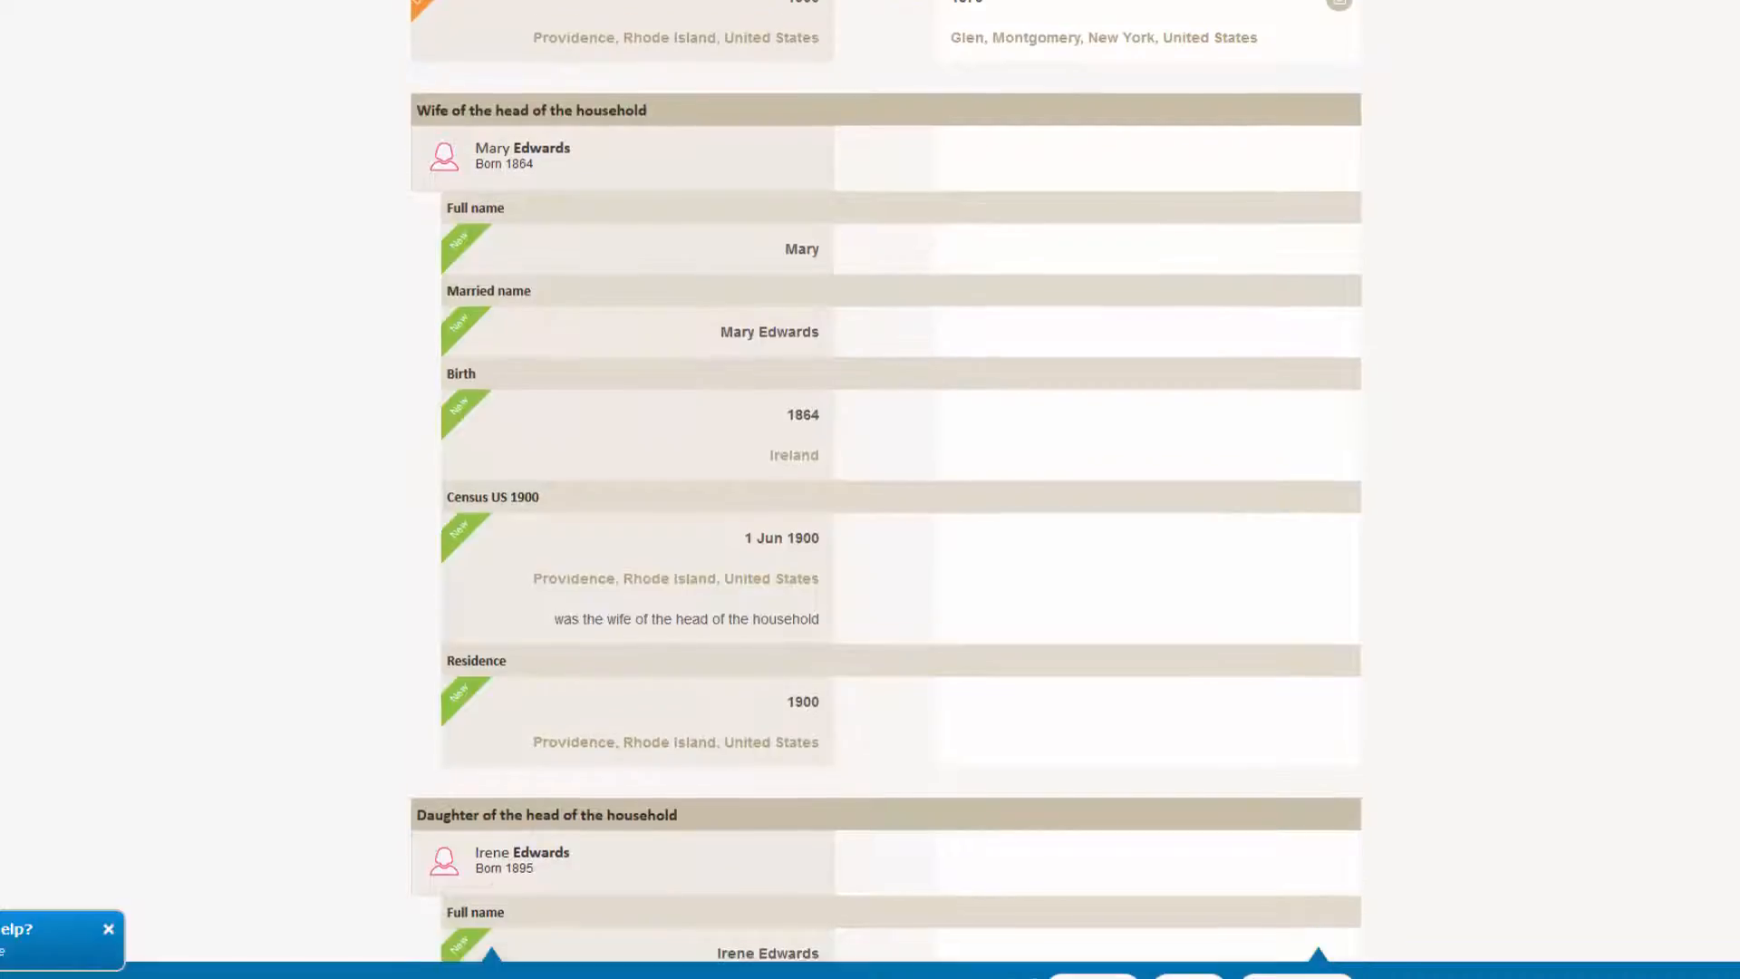
{"action": "scroll", "coordinate": [885, 480], "scroll_direction": "down", "scroll_amount": 5}
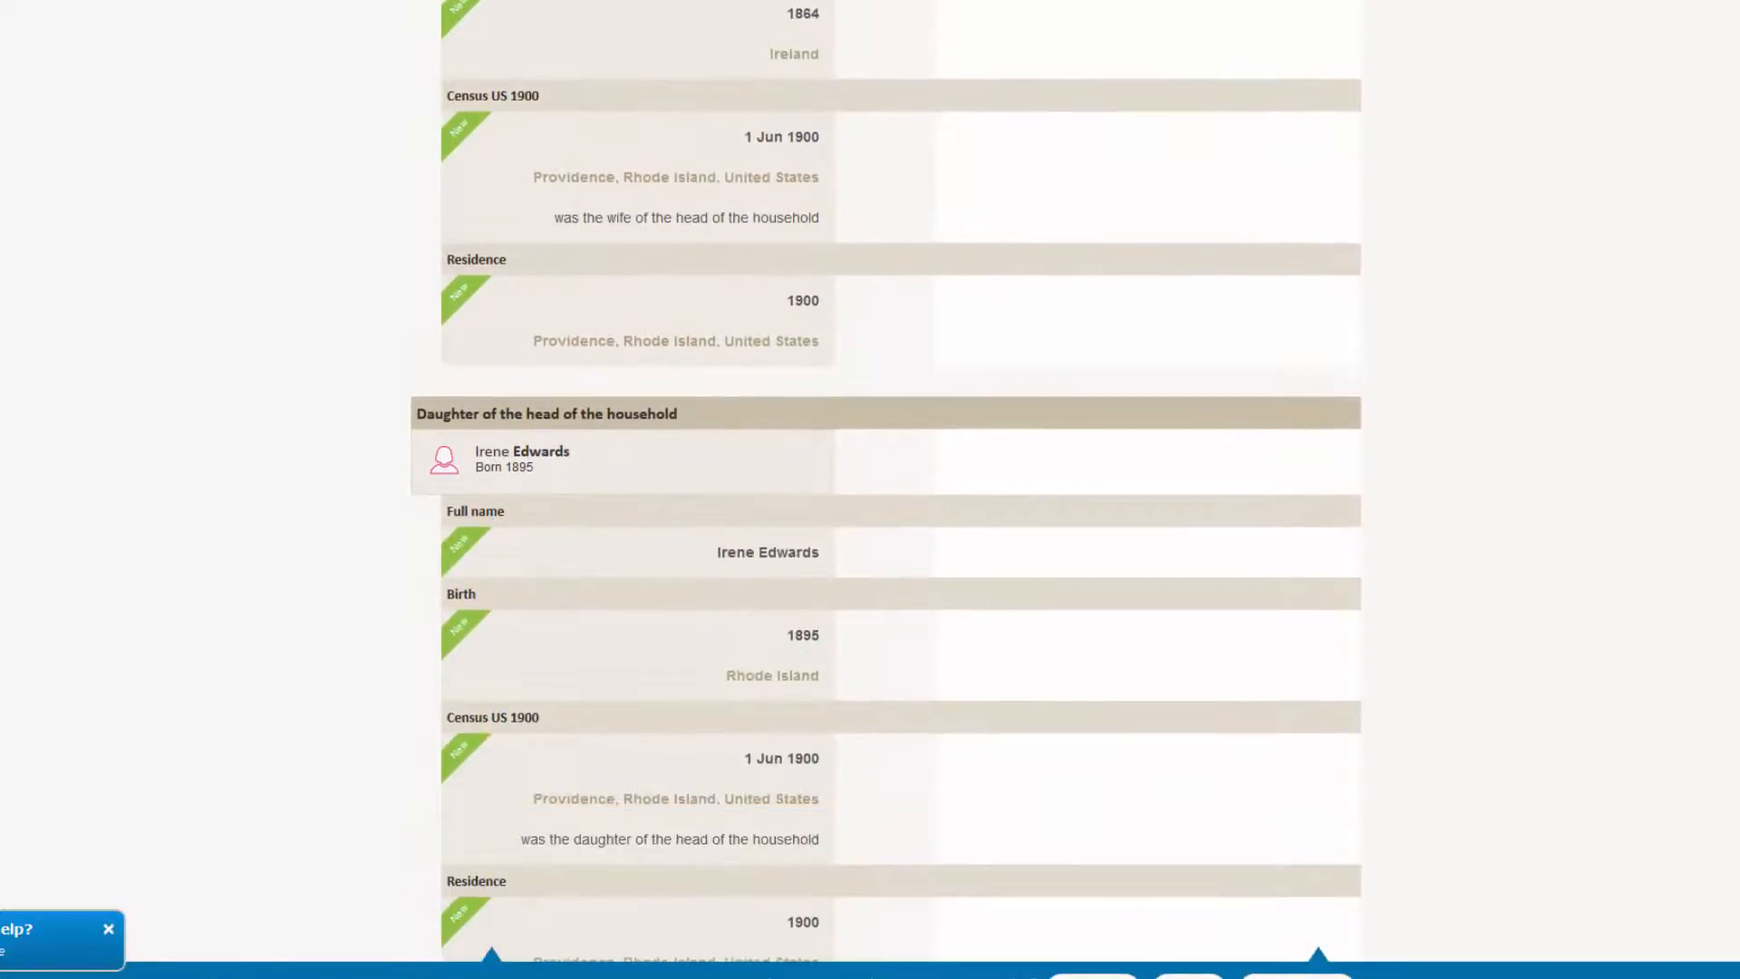
{"action": "scroll", "coordinate": [885, 481], "scroll_direction": "down", "scroll_amount": 10}
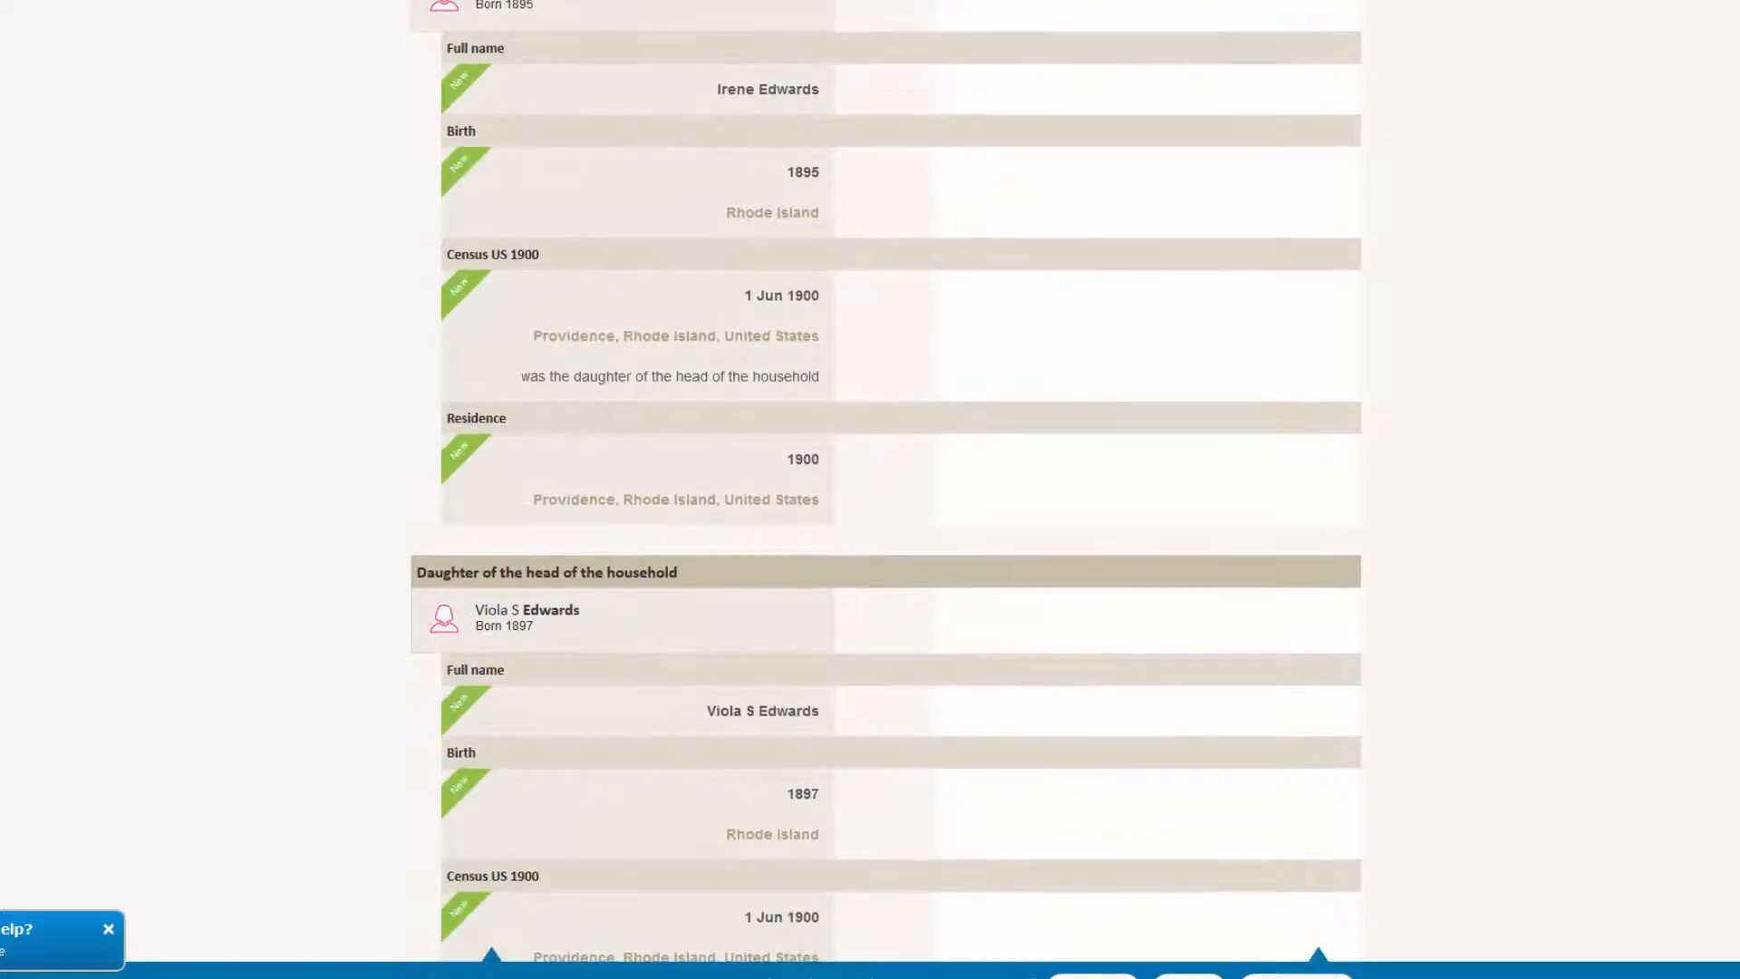
{"action": "scroll", "coordinate": [885, 481], "scroll_direction": "down", "scroll_amount": 5}
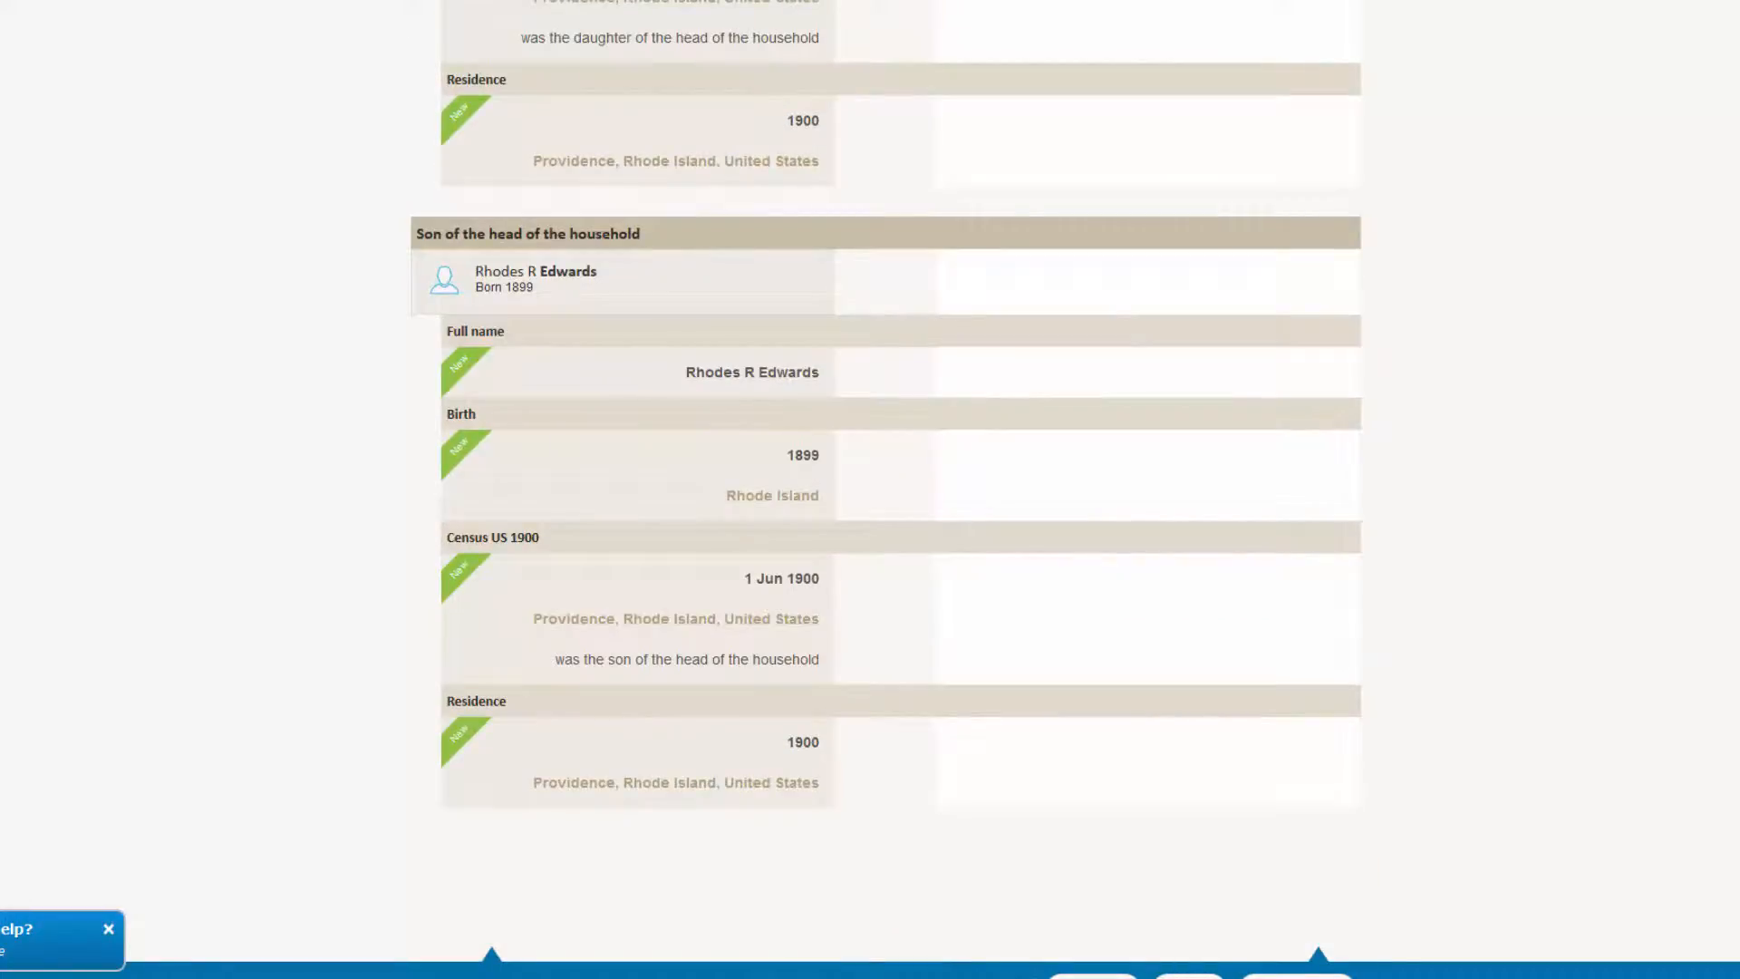
- Check the 1900 census transcription and inspect the household's lines on the original census image, zoomed in, before returning to the hint
{"action": "scroll", "coordinate": [885, 480], "scroll_direction": "up", "scroll_amount": 20}
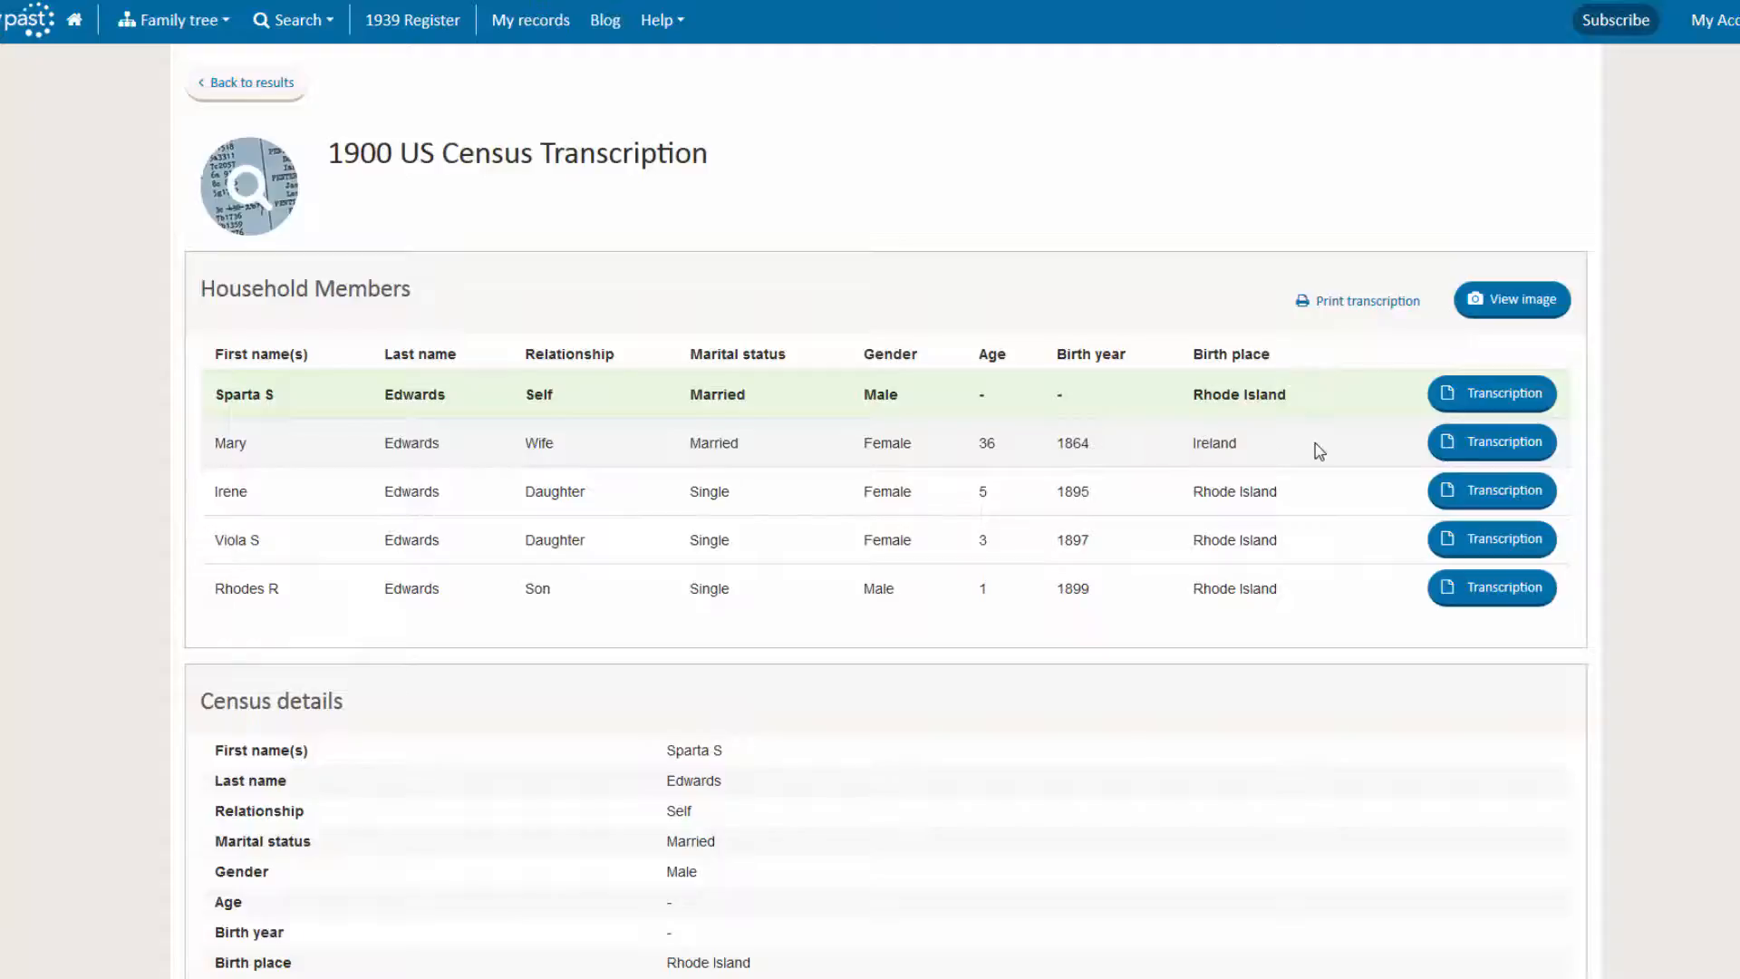
{"action": "left_click", "coordinate": [1530, 302]}
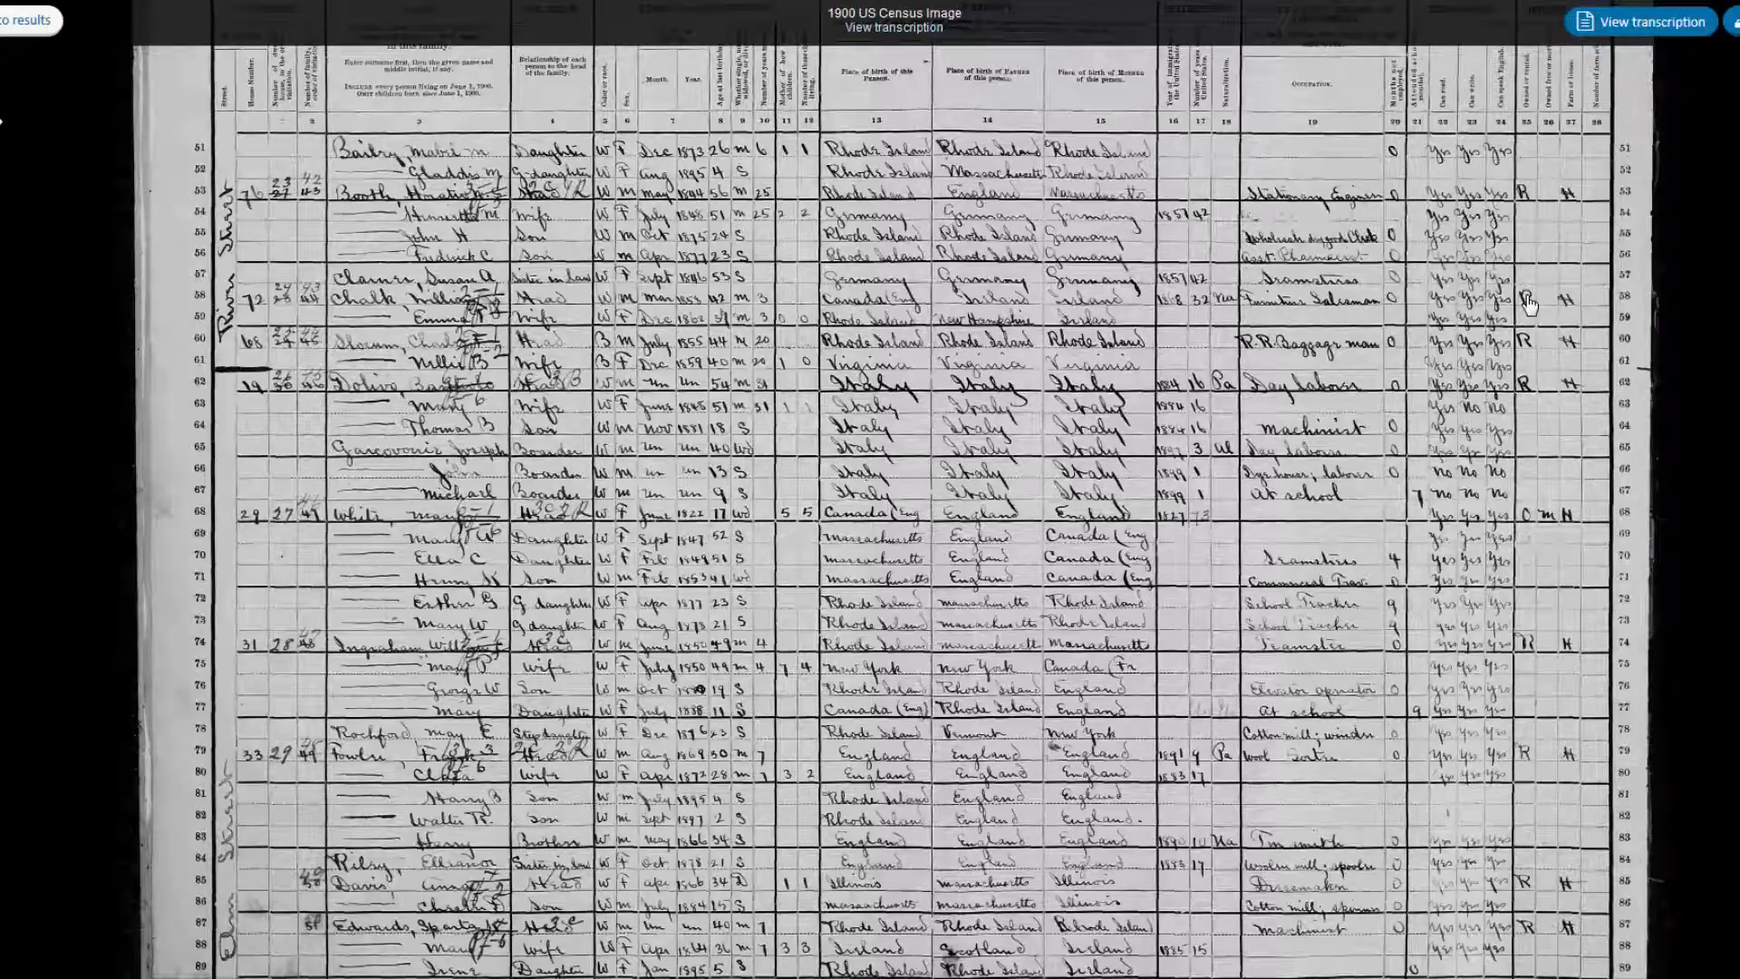
{"action": "scroll", "coordinate": [699, 546], "scroll_direction": "down", "scroll_amount": 3}
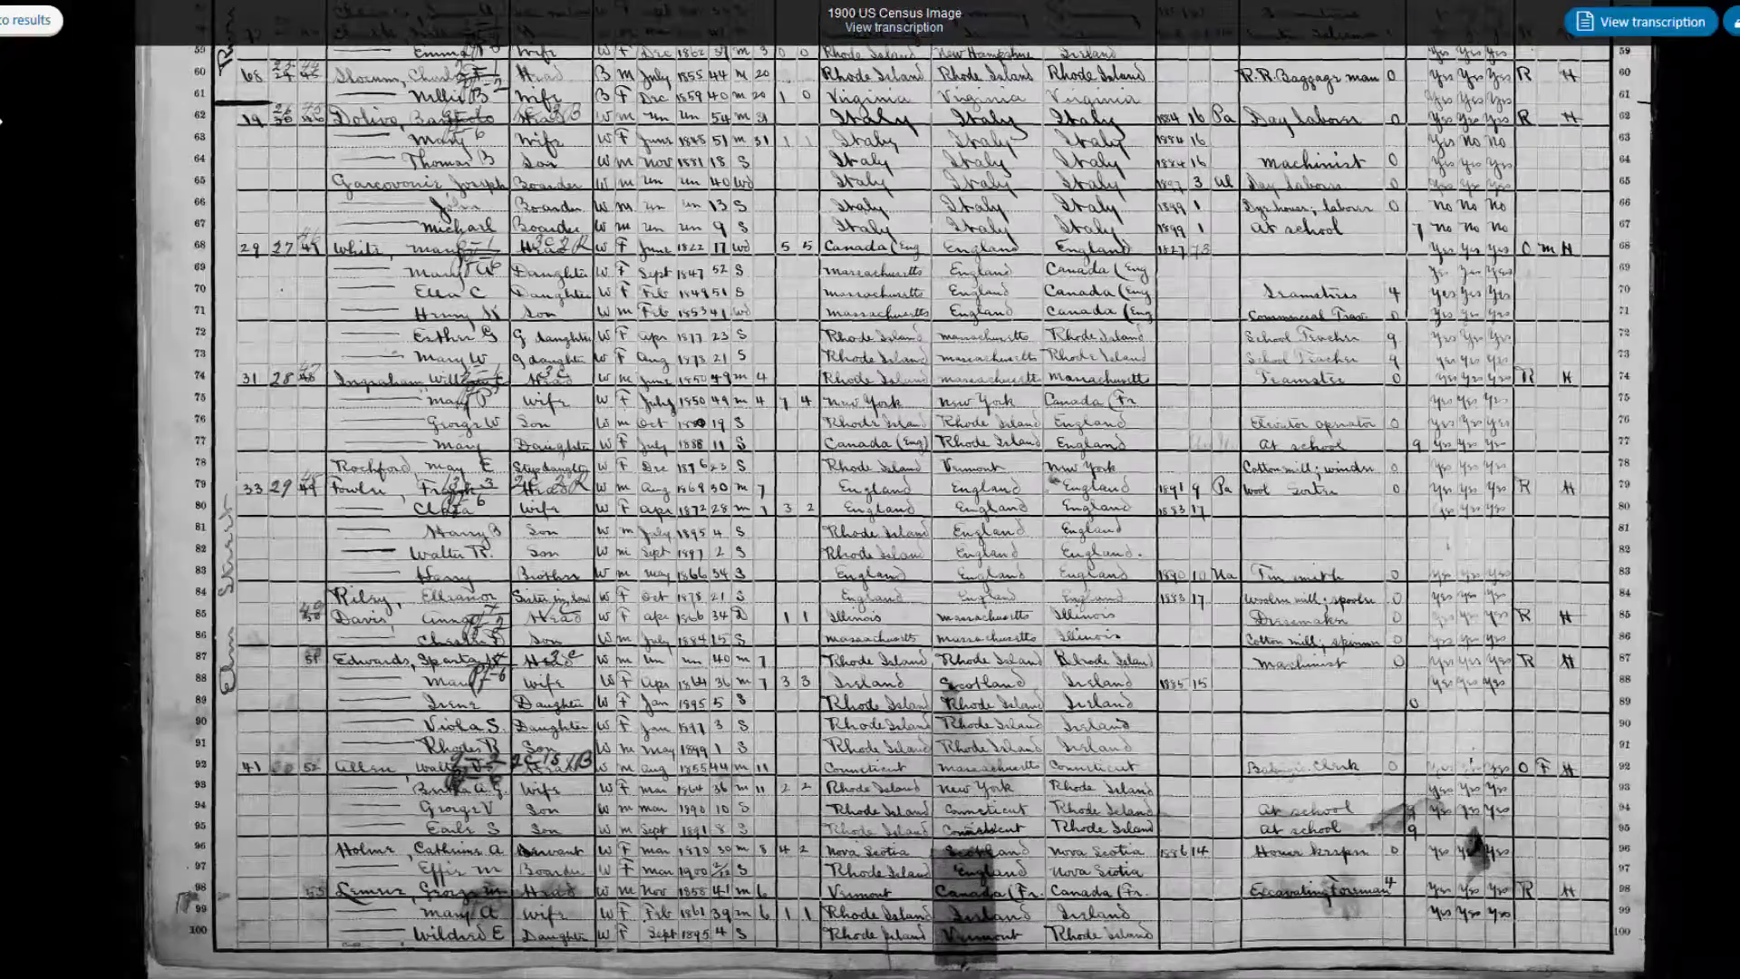
{"action": "left_click", "coordinate": [55, 974]}
{"action": "left_click_drag", "start_coordinate": [154, 938], "coordinate": [564, 458]}
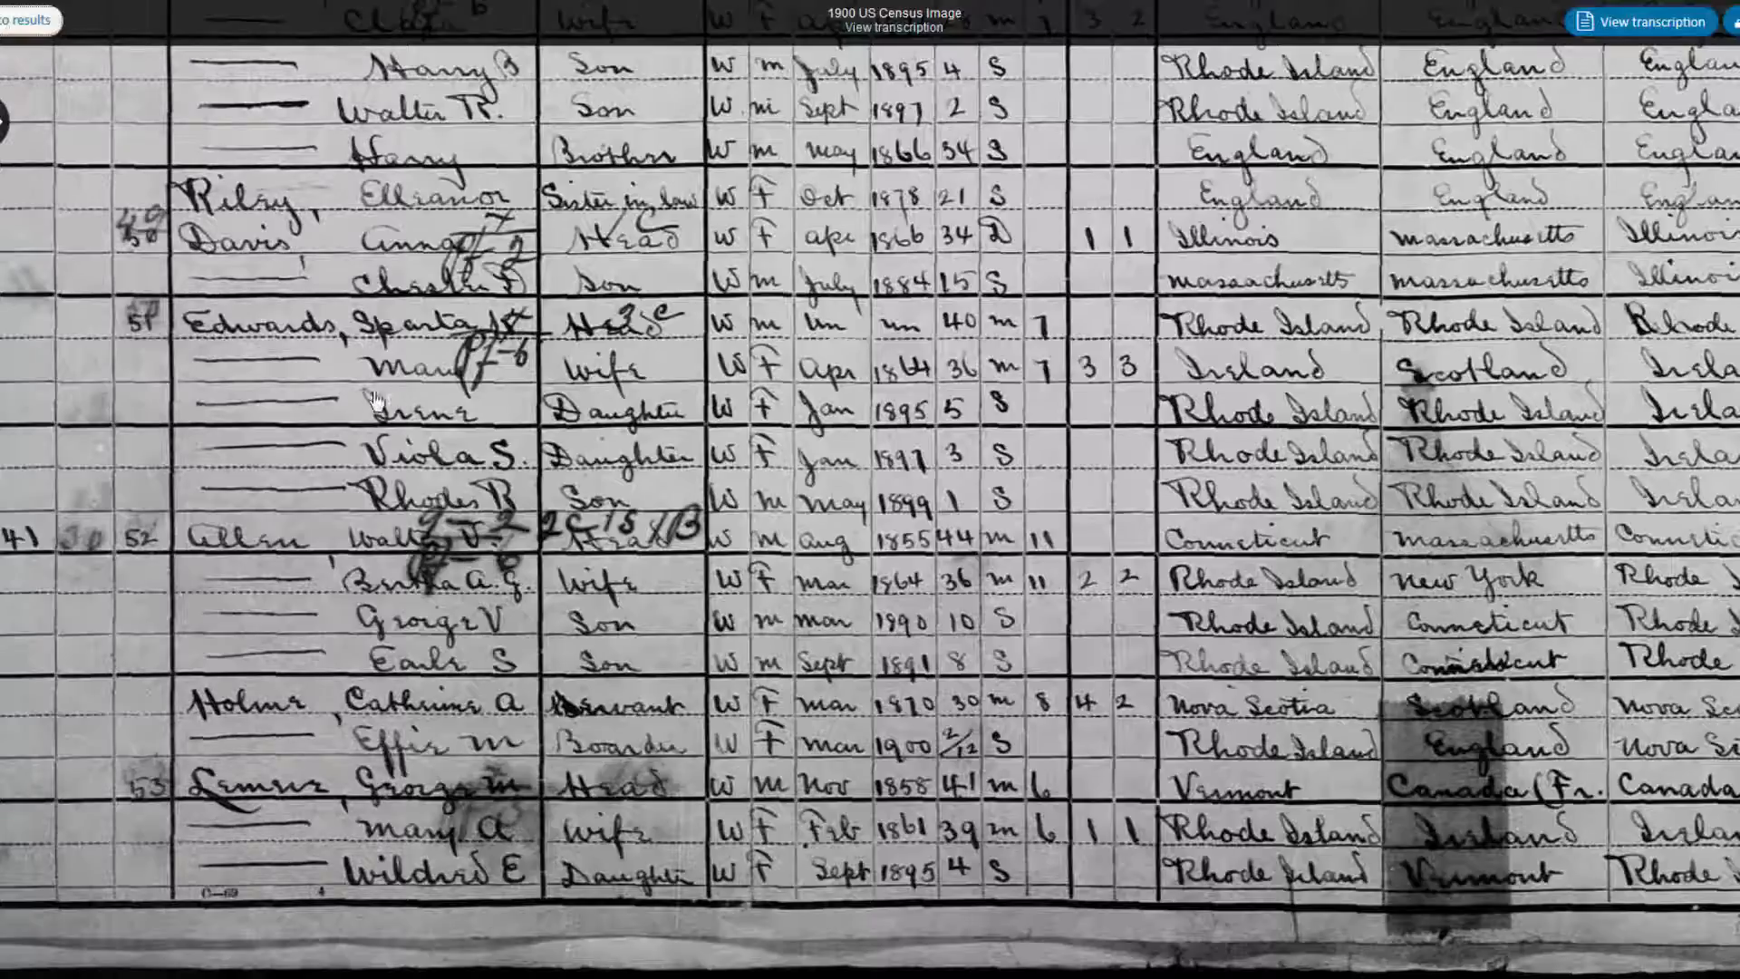
{"action": "left_click", "coordinate": [19, 29]}
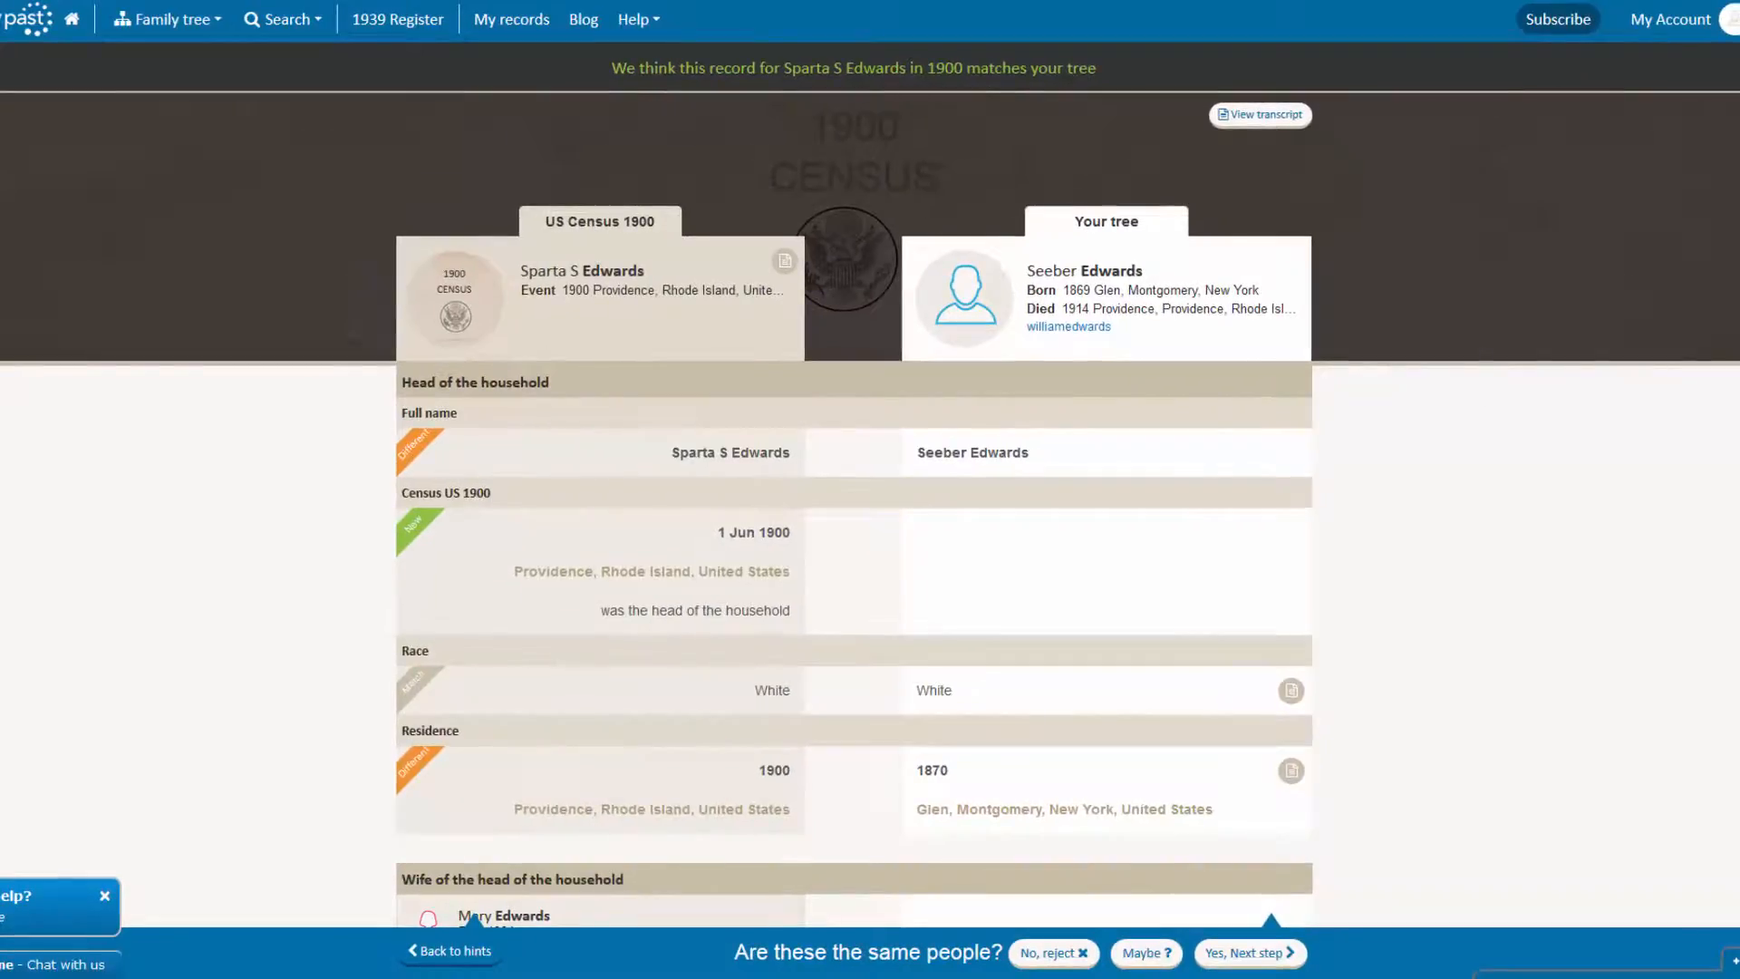
- Check the remaining household members in the 1900 US Census hint and reject it as a match
{"action": "scroll", "coordinate": [854, 489], "scroll_direction": "down", "scroll_amount": 14}
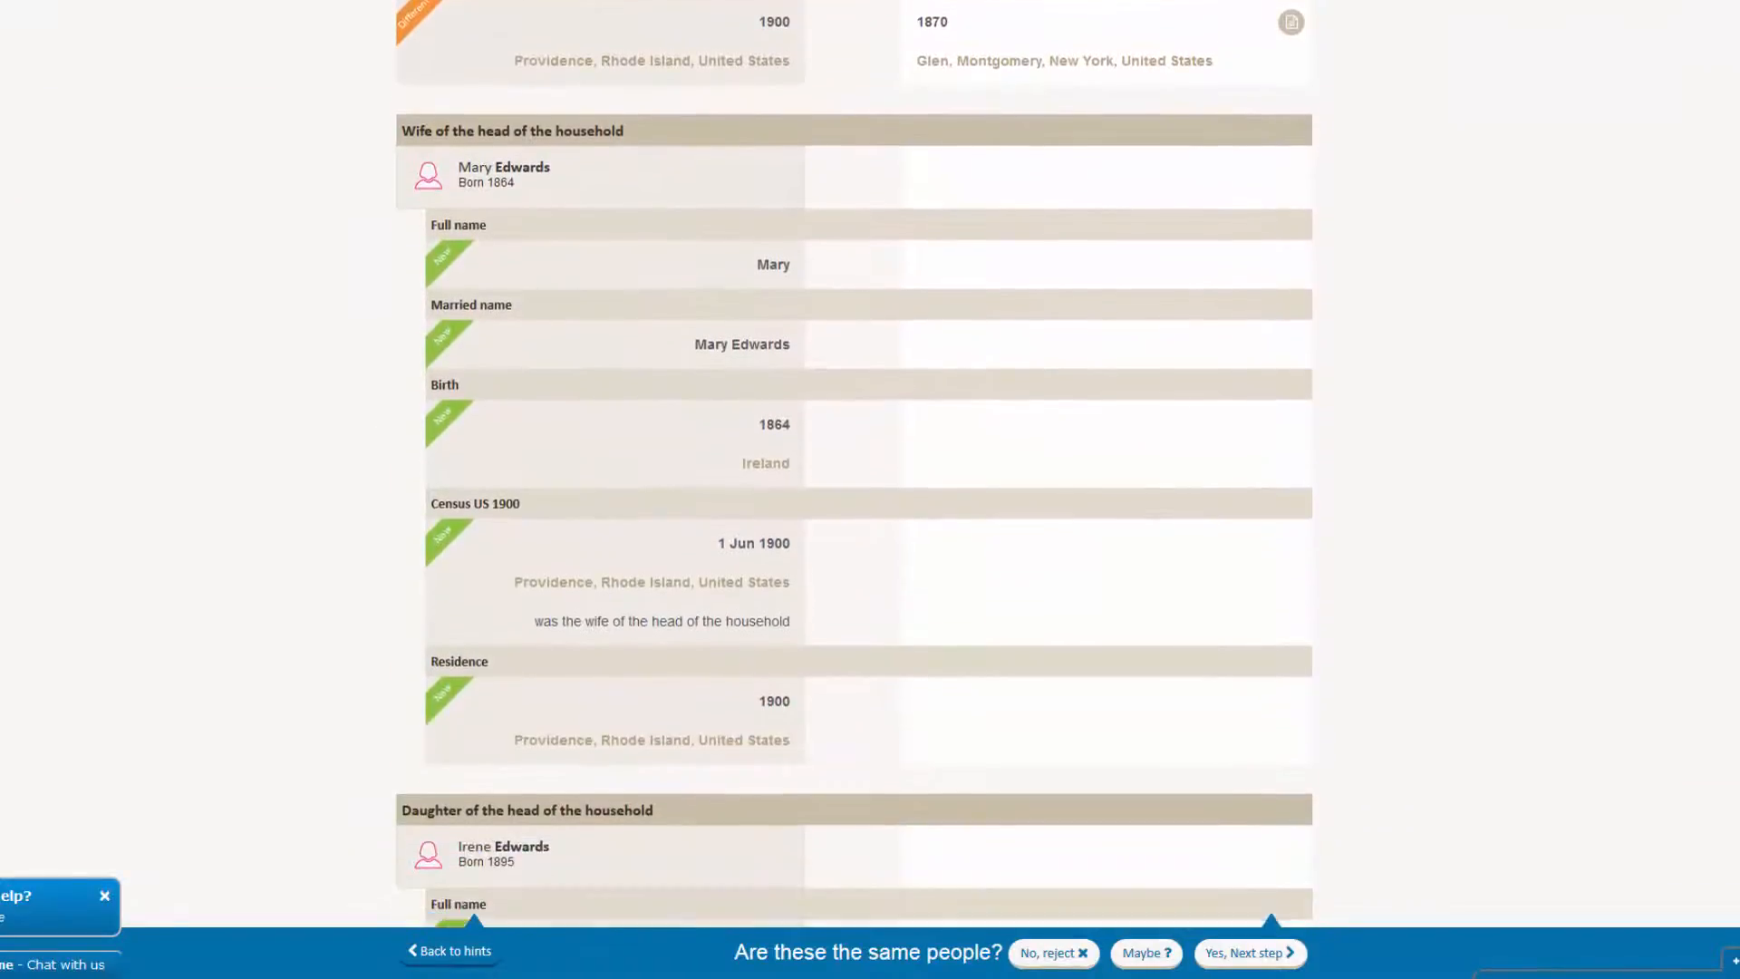
{"action": "scroll", "coordinate": [1737, 907], "scroll_direction": "down", "scroll_amount": 14}
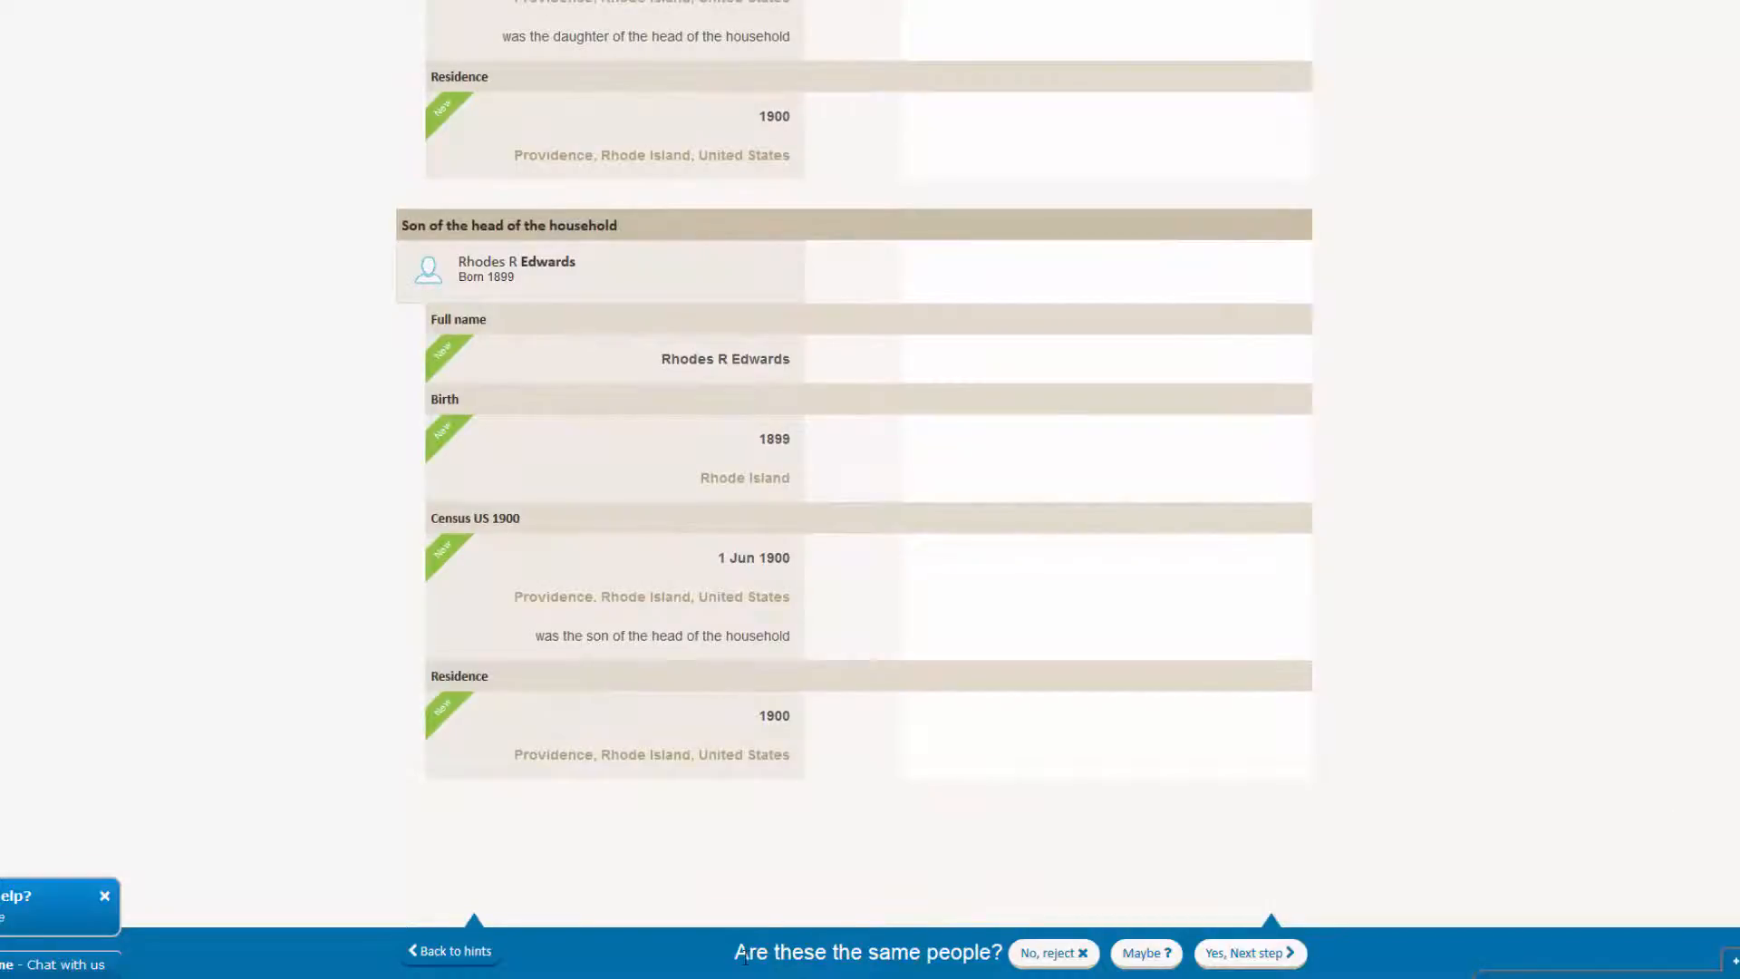
{"action": "left_click", "coordinate": [1067, 951]}
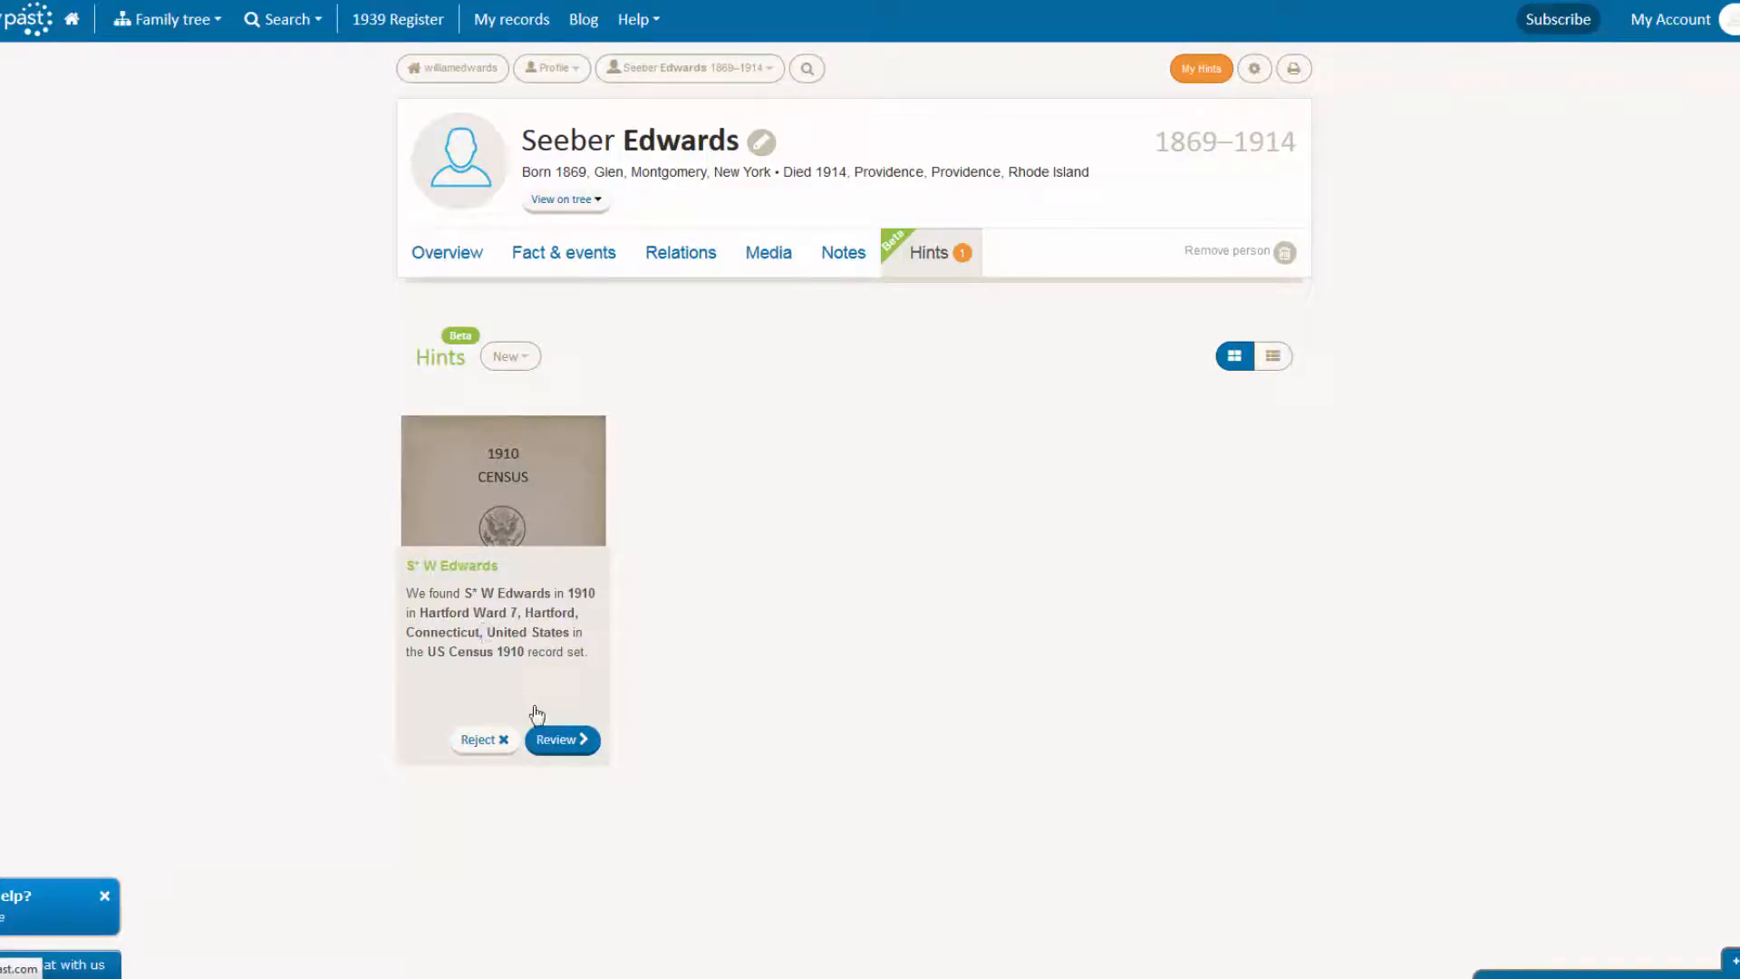
- Review the 1910 US Census hint, compare the head and wife of the household with the tree, and reject it as a match
{"action": "left_click", "coordinate": [605, 750]}
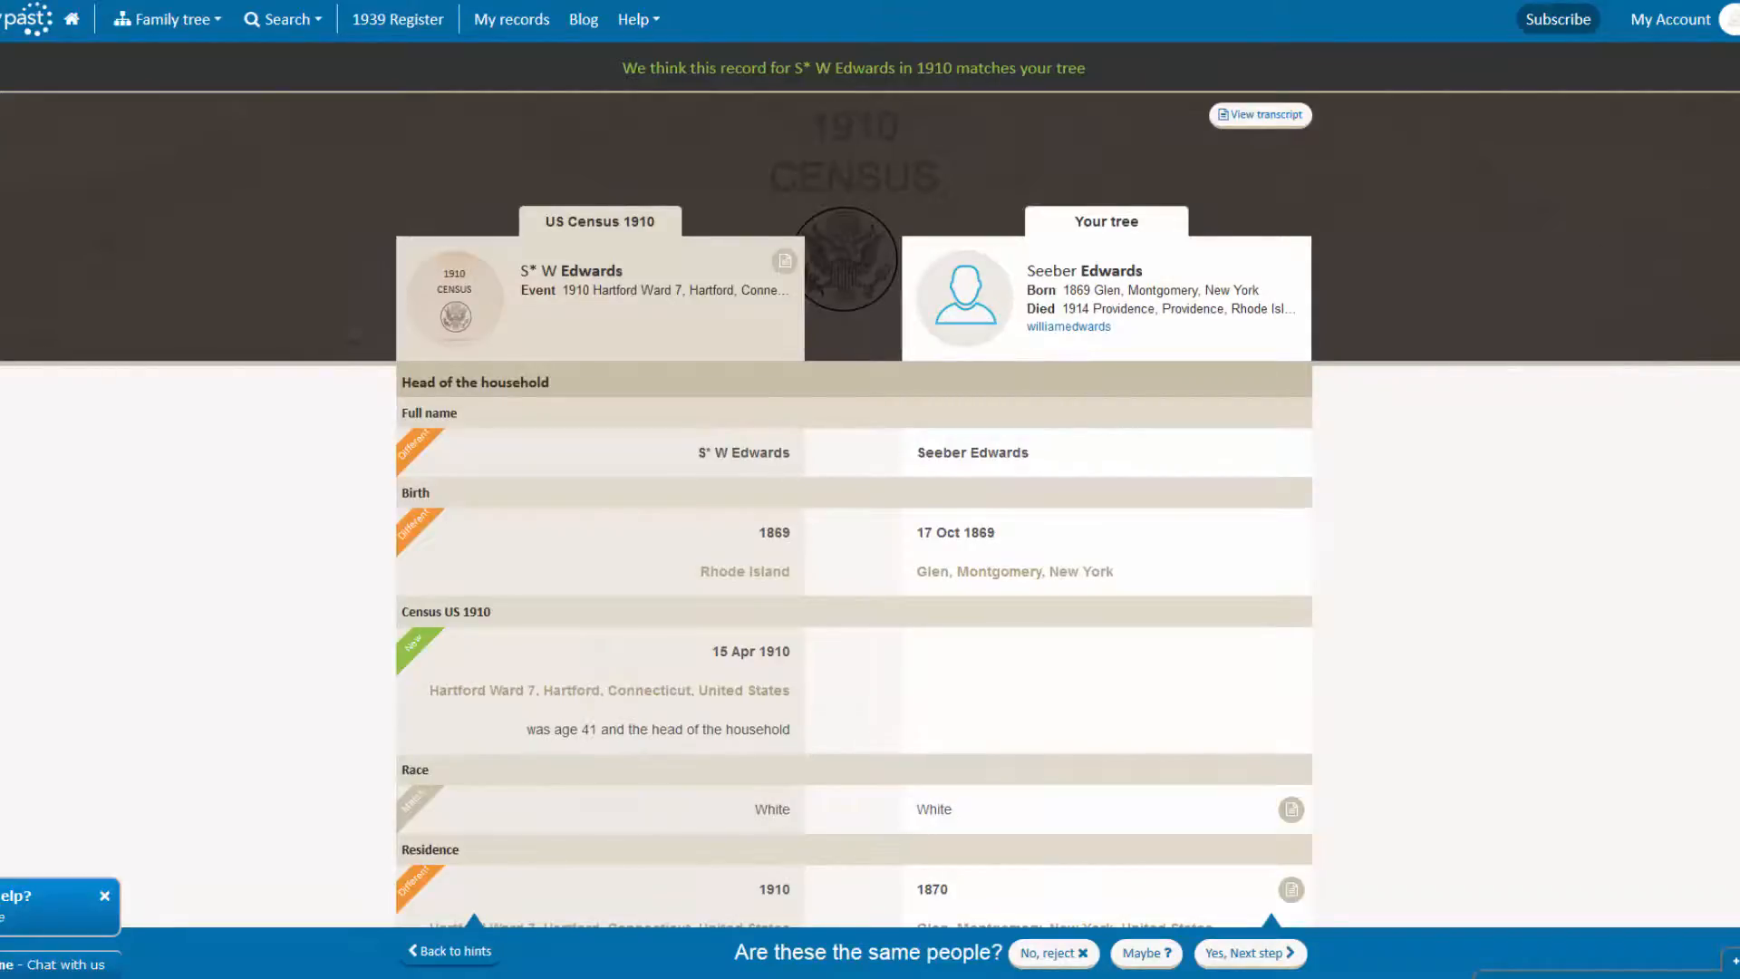
{"action": "scroll", "coordinate": [785, 151], "scroll_direction": "down", "scroll_amount": 2}
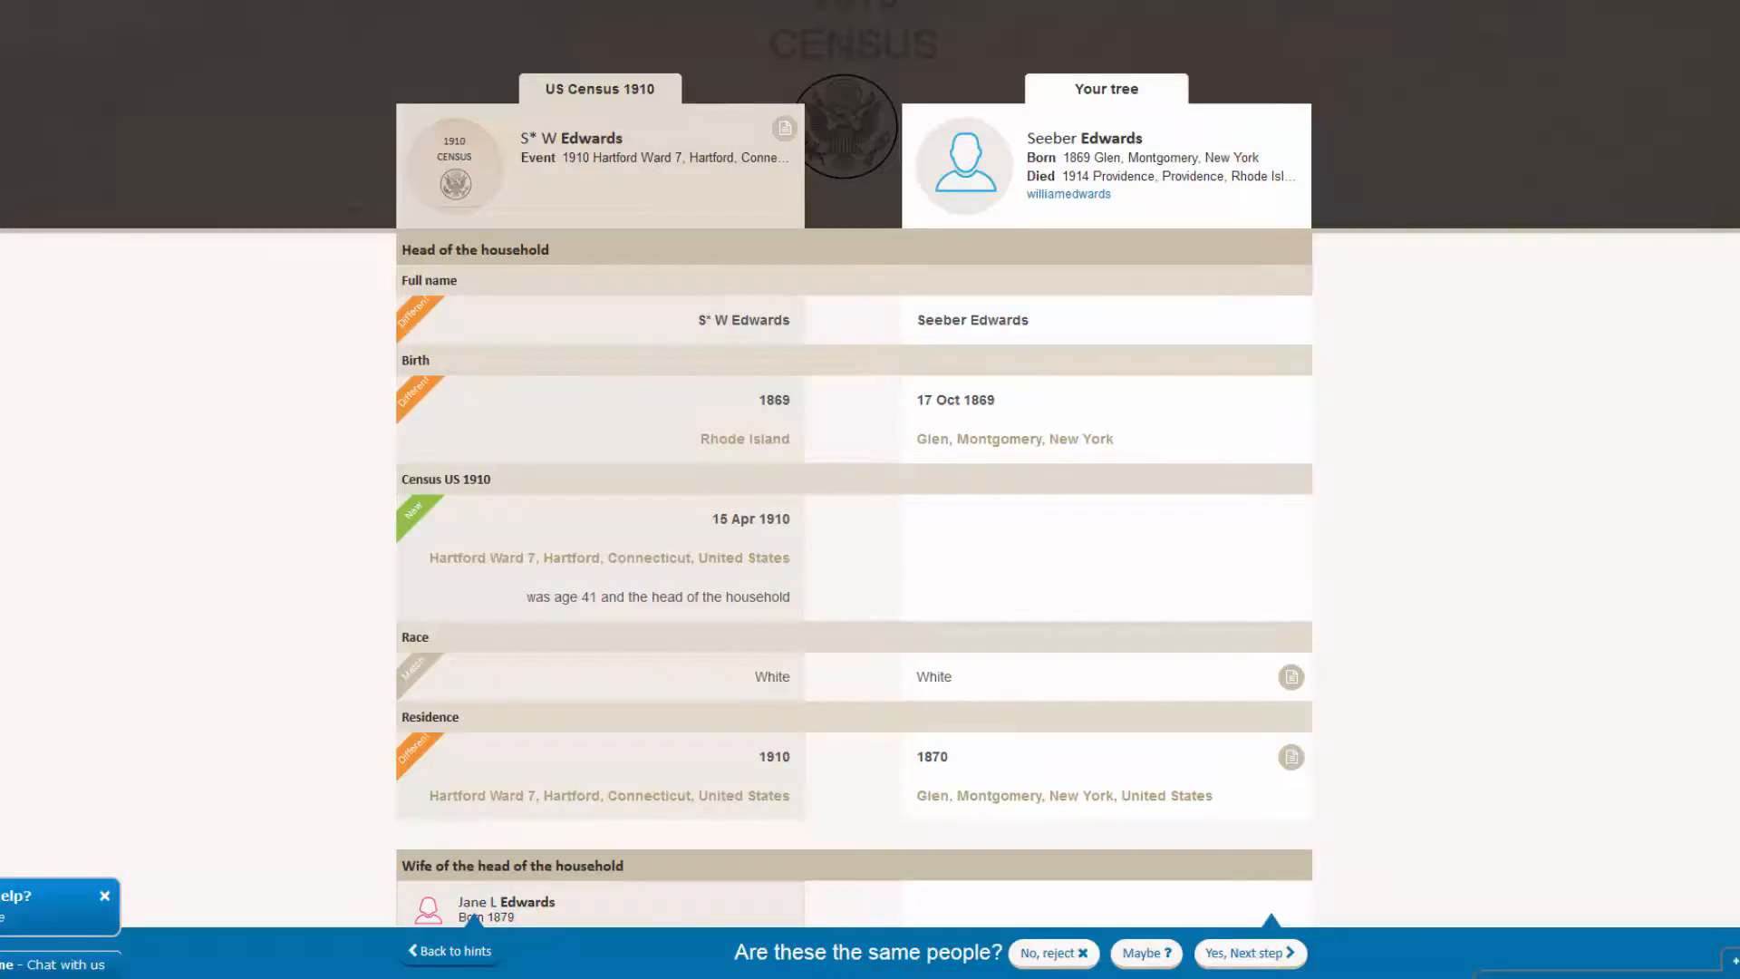
{"action": "scroll", "coordinate": [1667, 181], "scroll_direction": "down", "scroll_amount": 1}
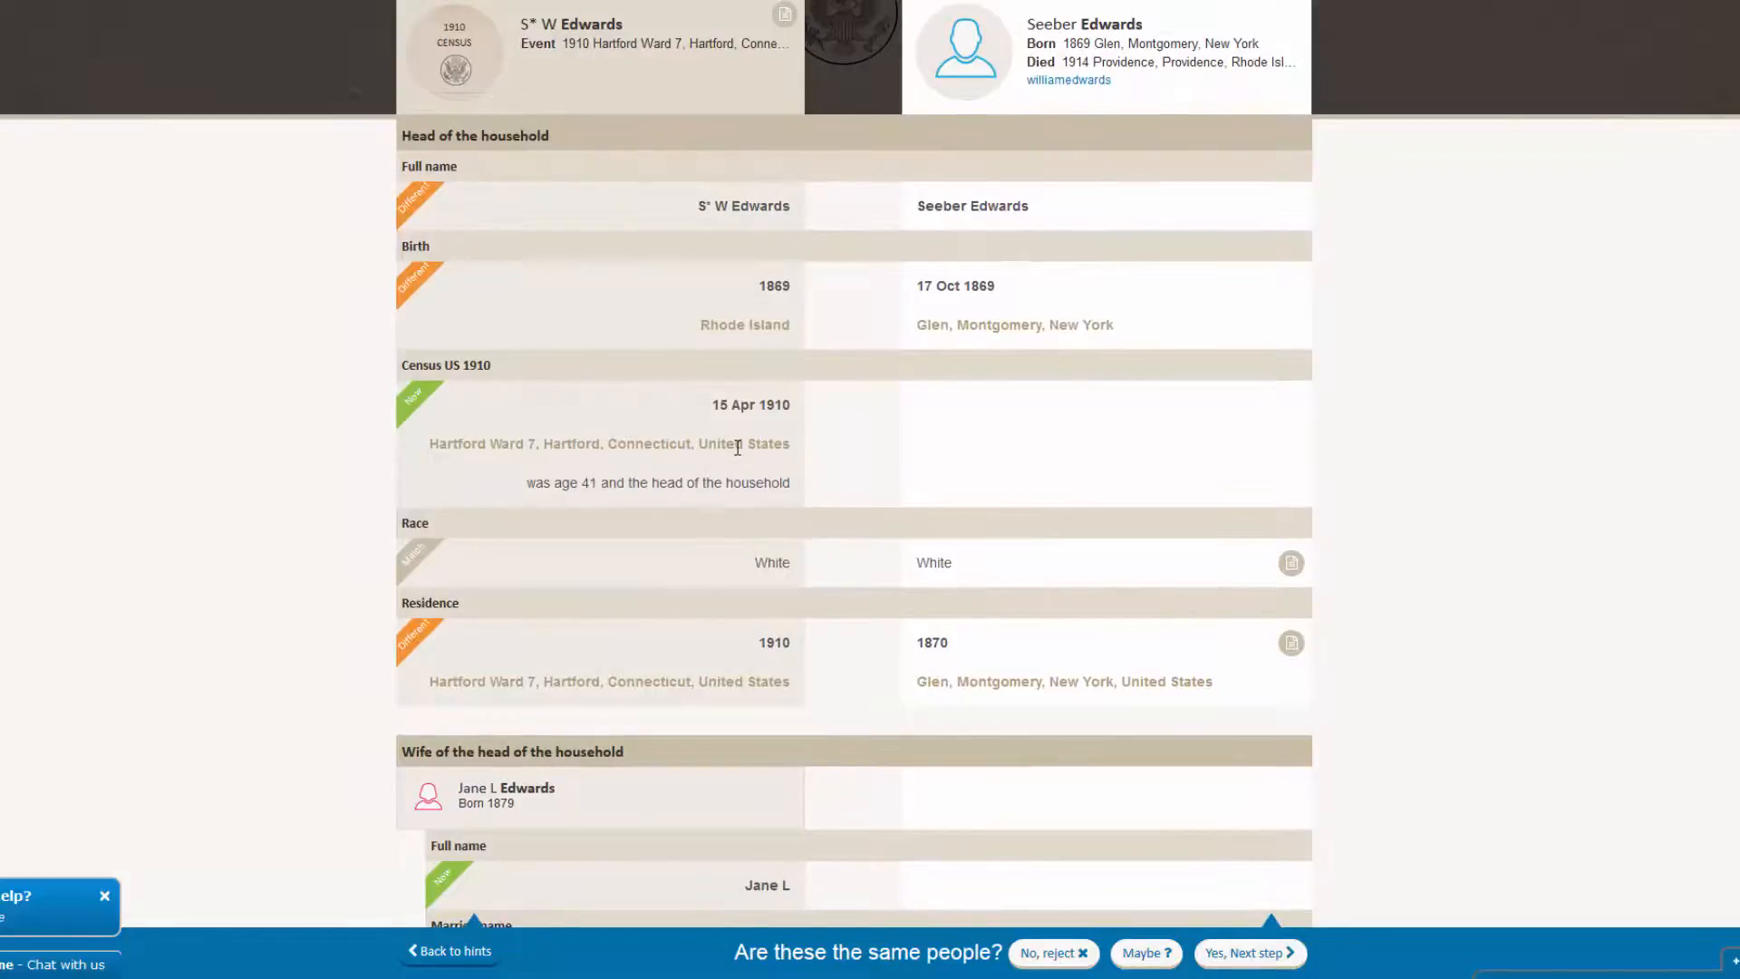
{"action": "scroll", "coordinate": [1064, 530], "scroll_direction": "down", "scroll_amount": 6}
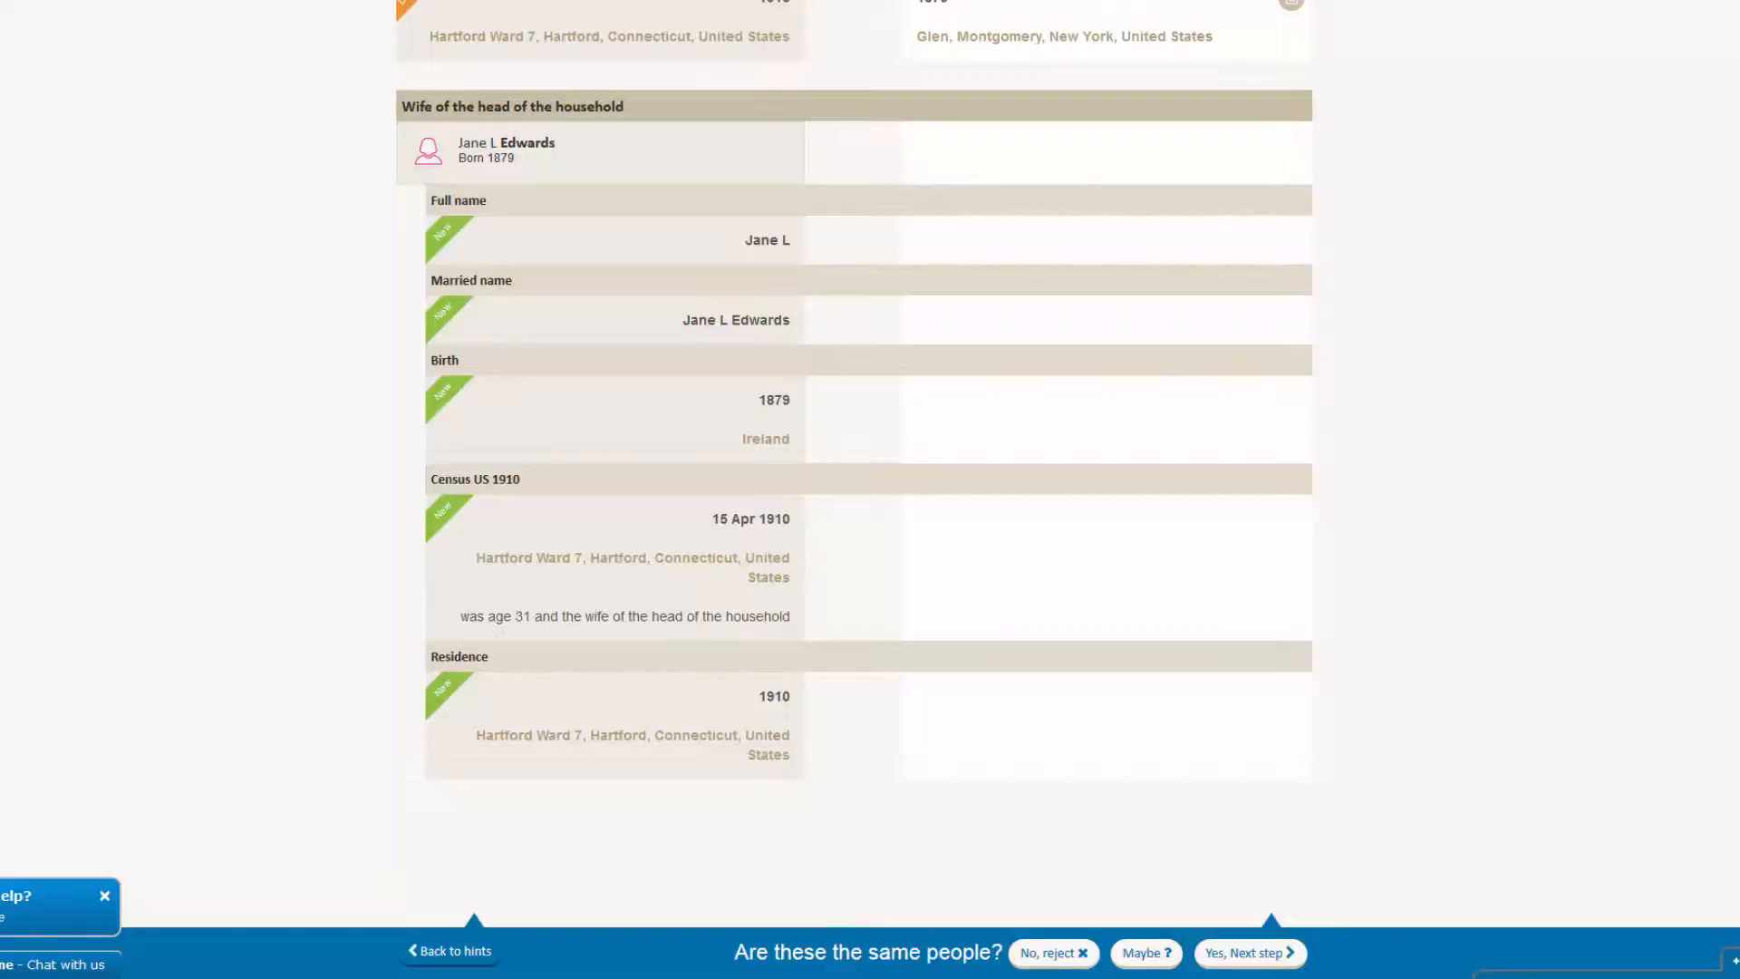
{"action": "scroll", "coordinate": [1245, 140], "scroll_direction": "up", "scroll_amount": 10}
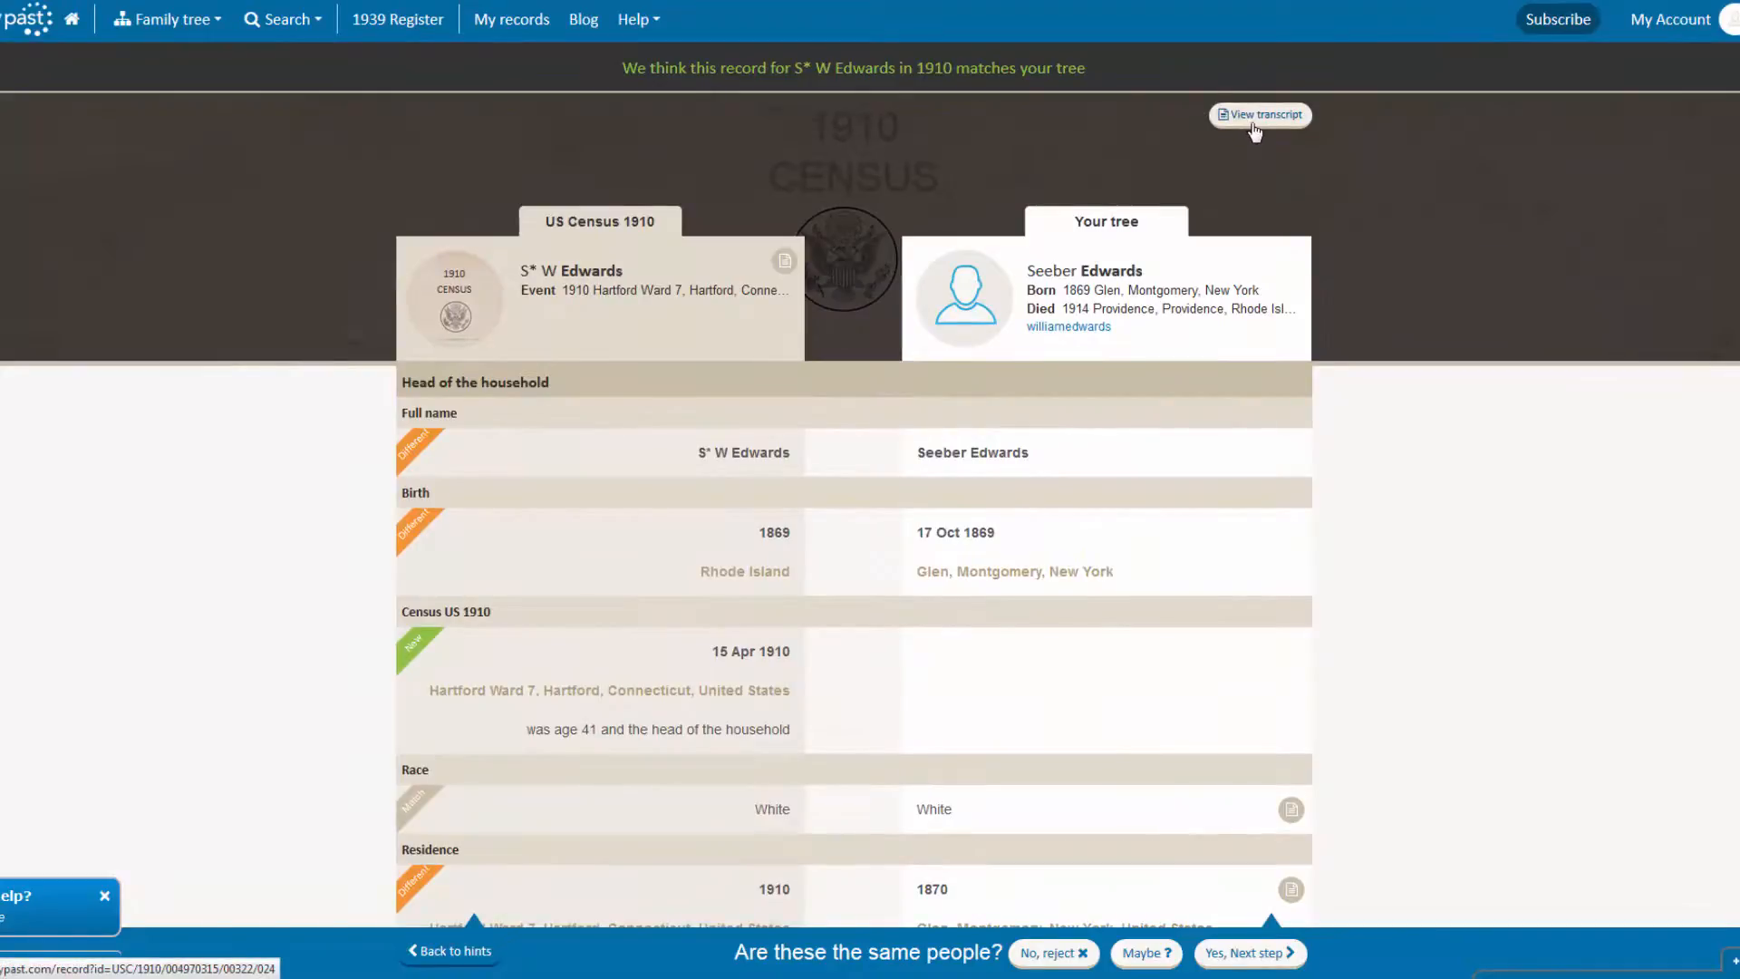
{"action": "scroll", "coordinate": [1382, 617], "scroll_direction": "down", "scroll_amount": 10}
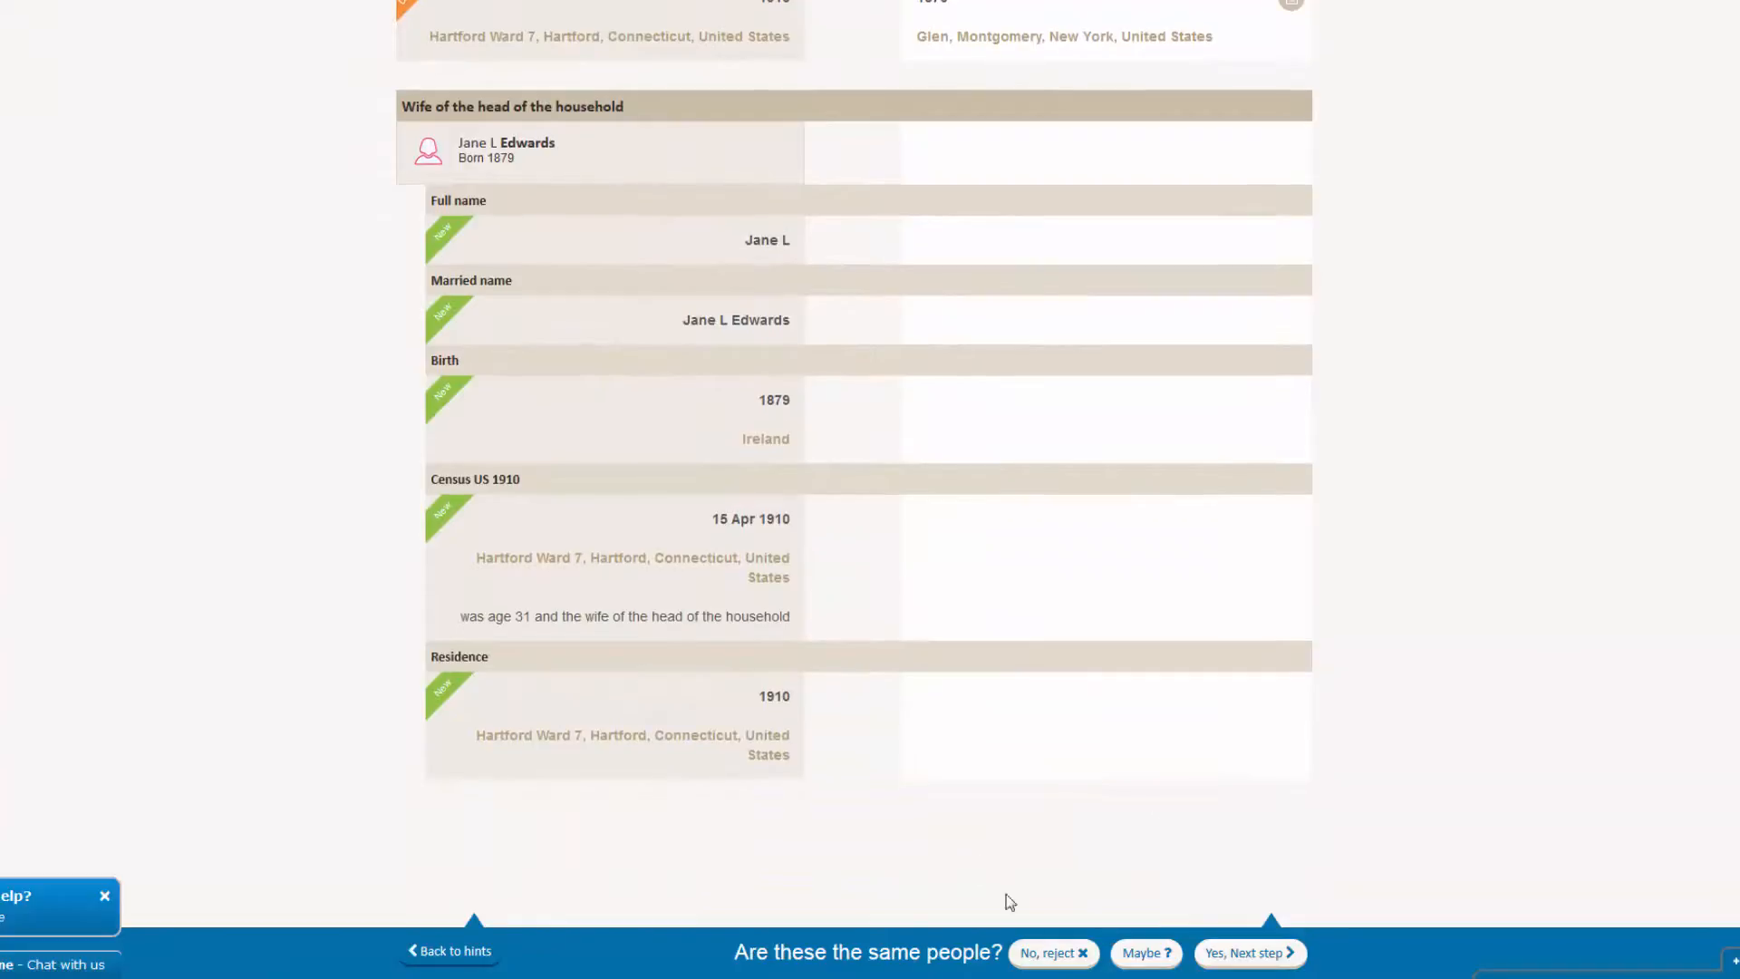
{"action": "left_click", "coordinate": [1047, 958]}
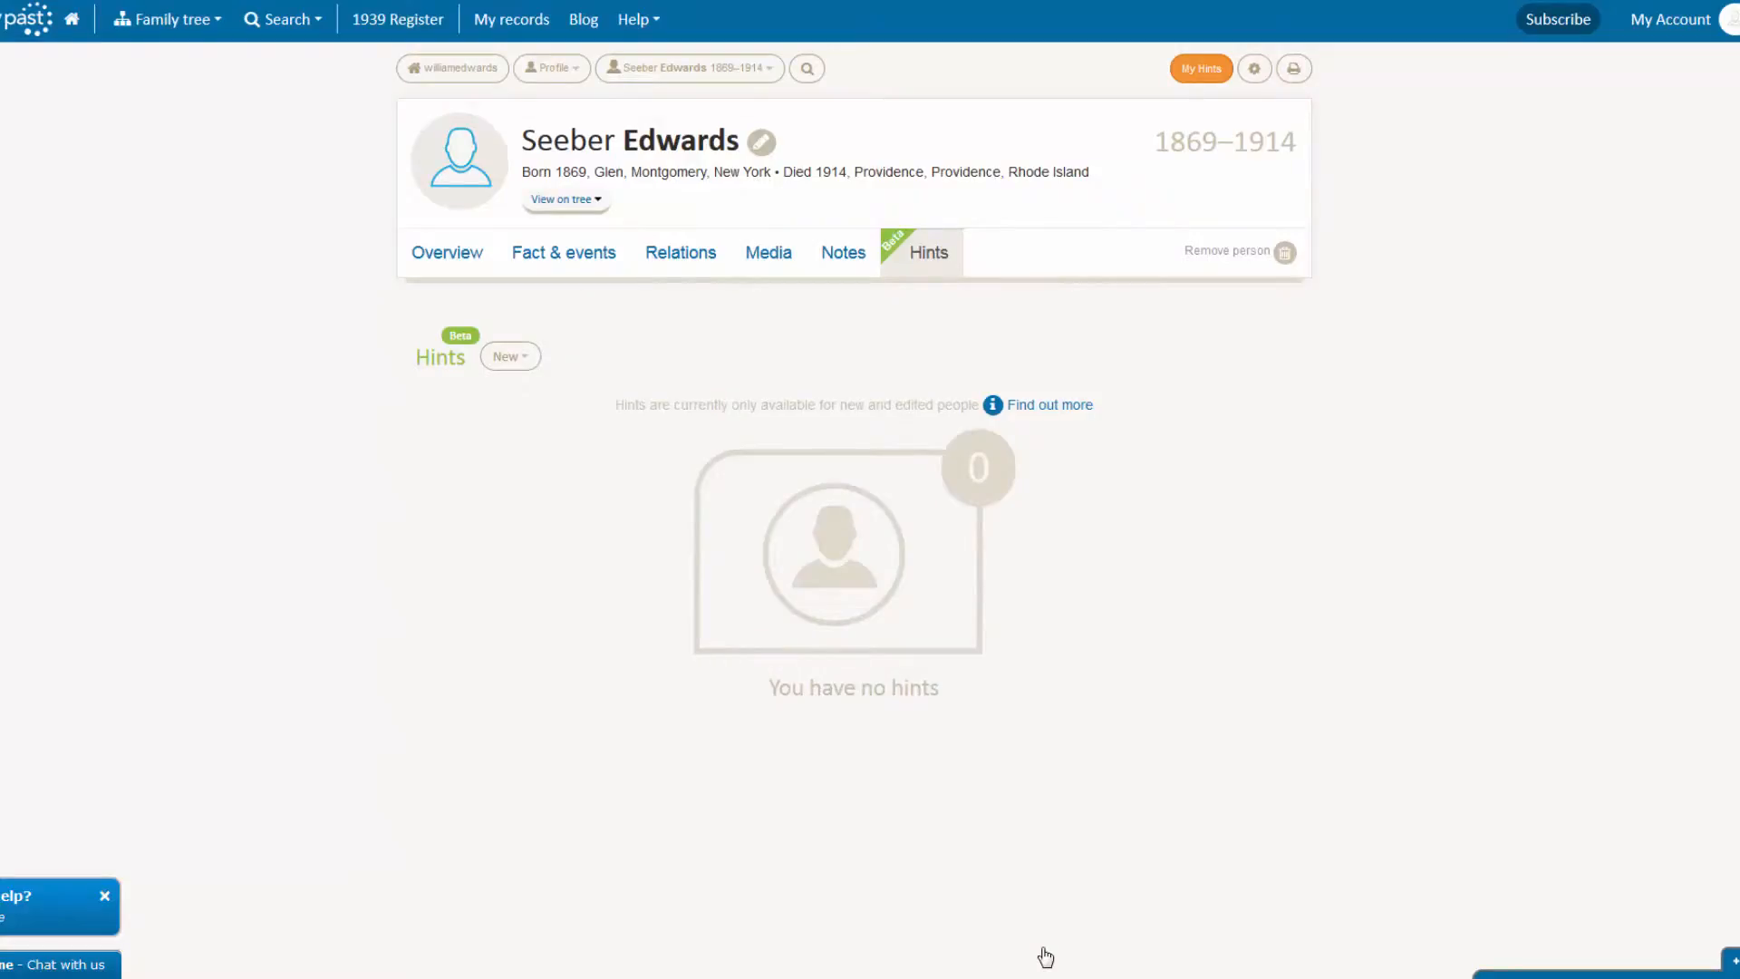
- Examine the person's full list of facts and events, from full name through residence
{"action": "left_click", "coordinate": [563, 257]}
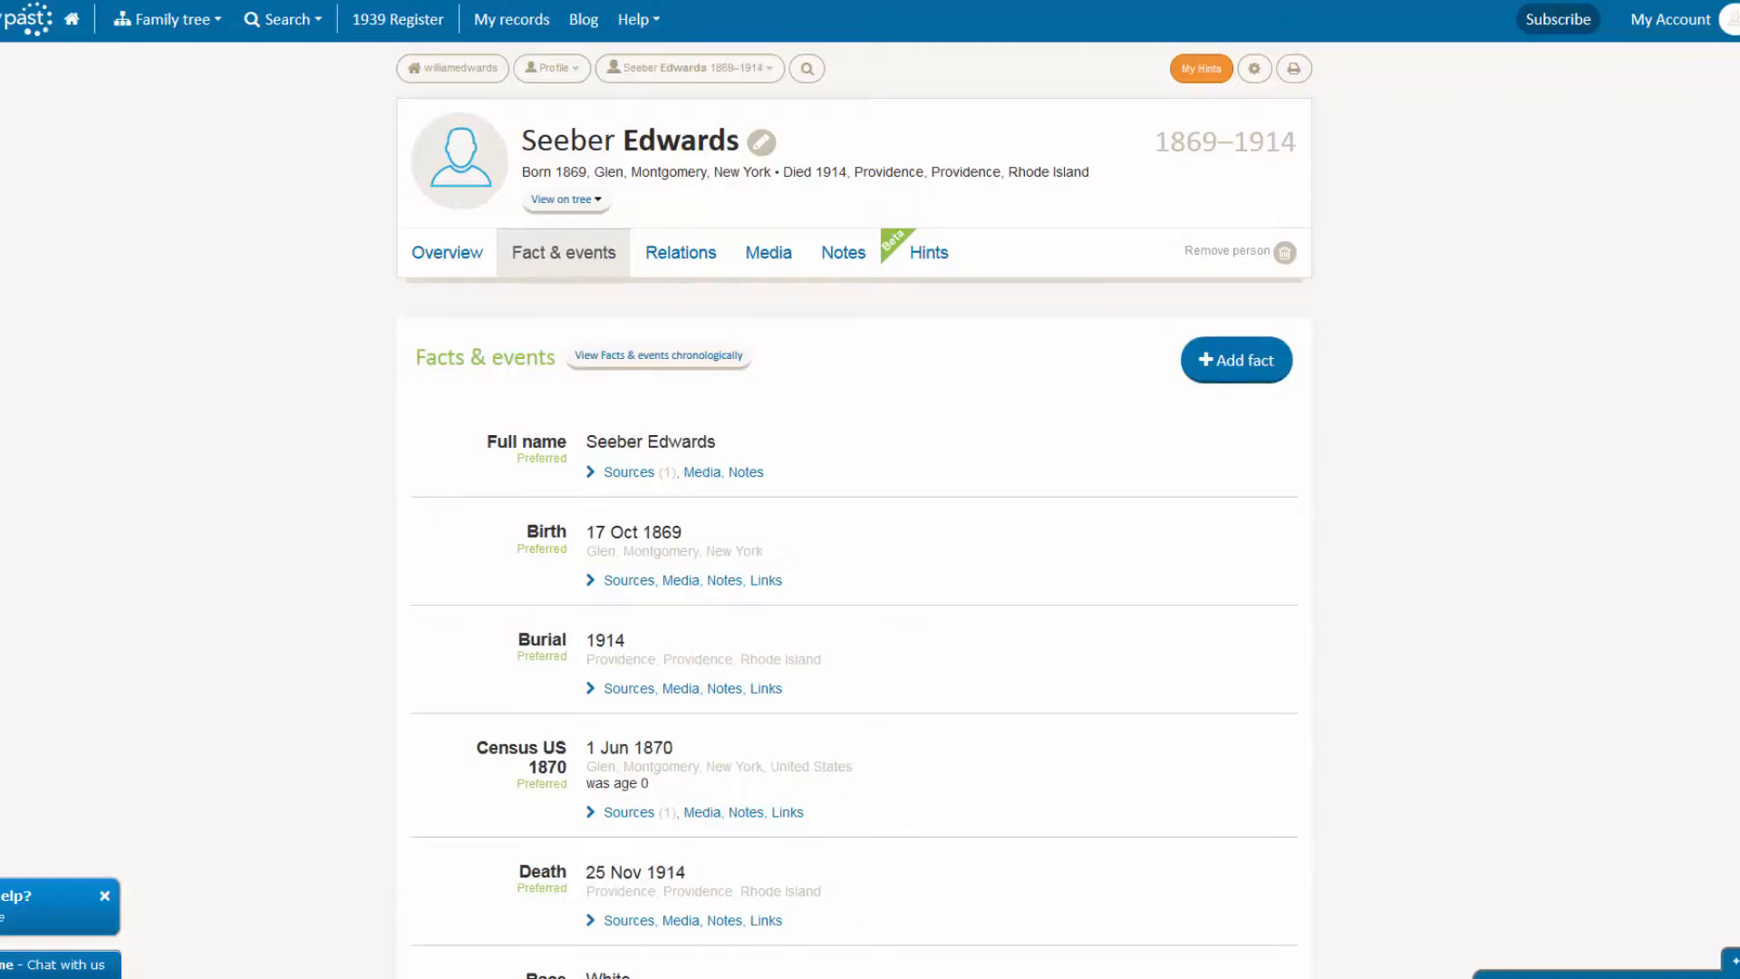
{"action": "scroll", "coordinate": [870, 489], "scroll_direction": "down", "scroll_amount": 3}
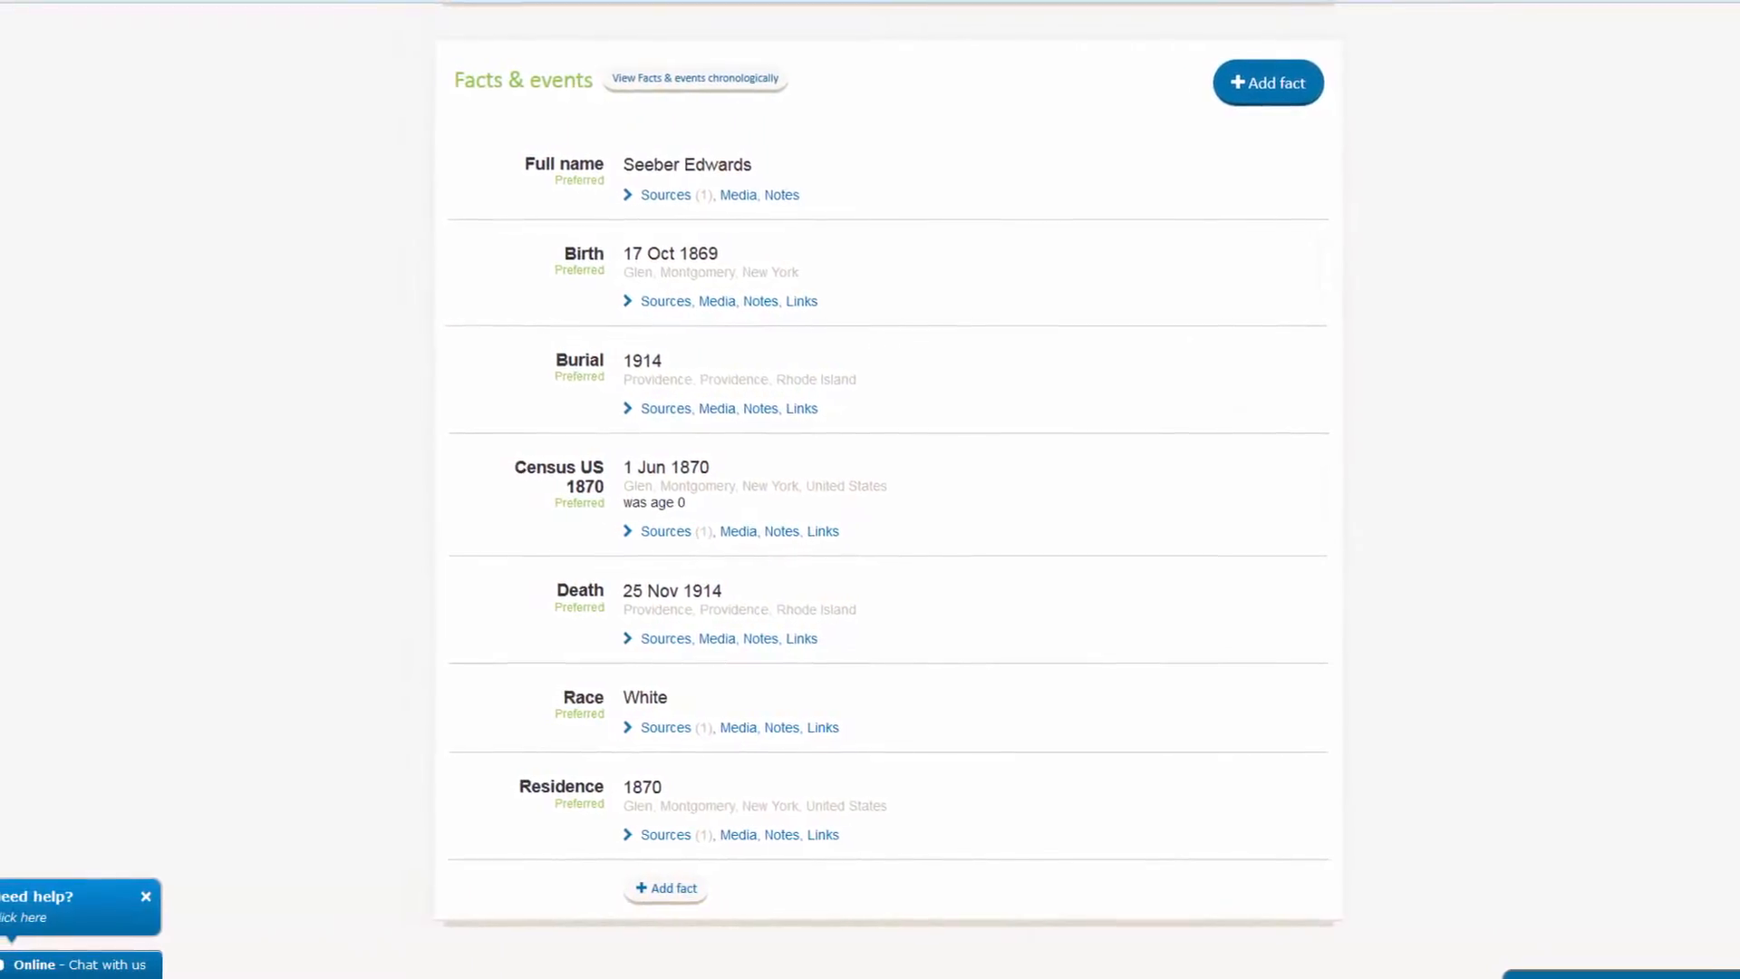
{"action": "scroll", "coordinate": [870, 489], "scroll_direction": "up", "scroll_amount": 3}
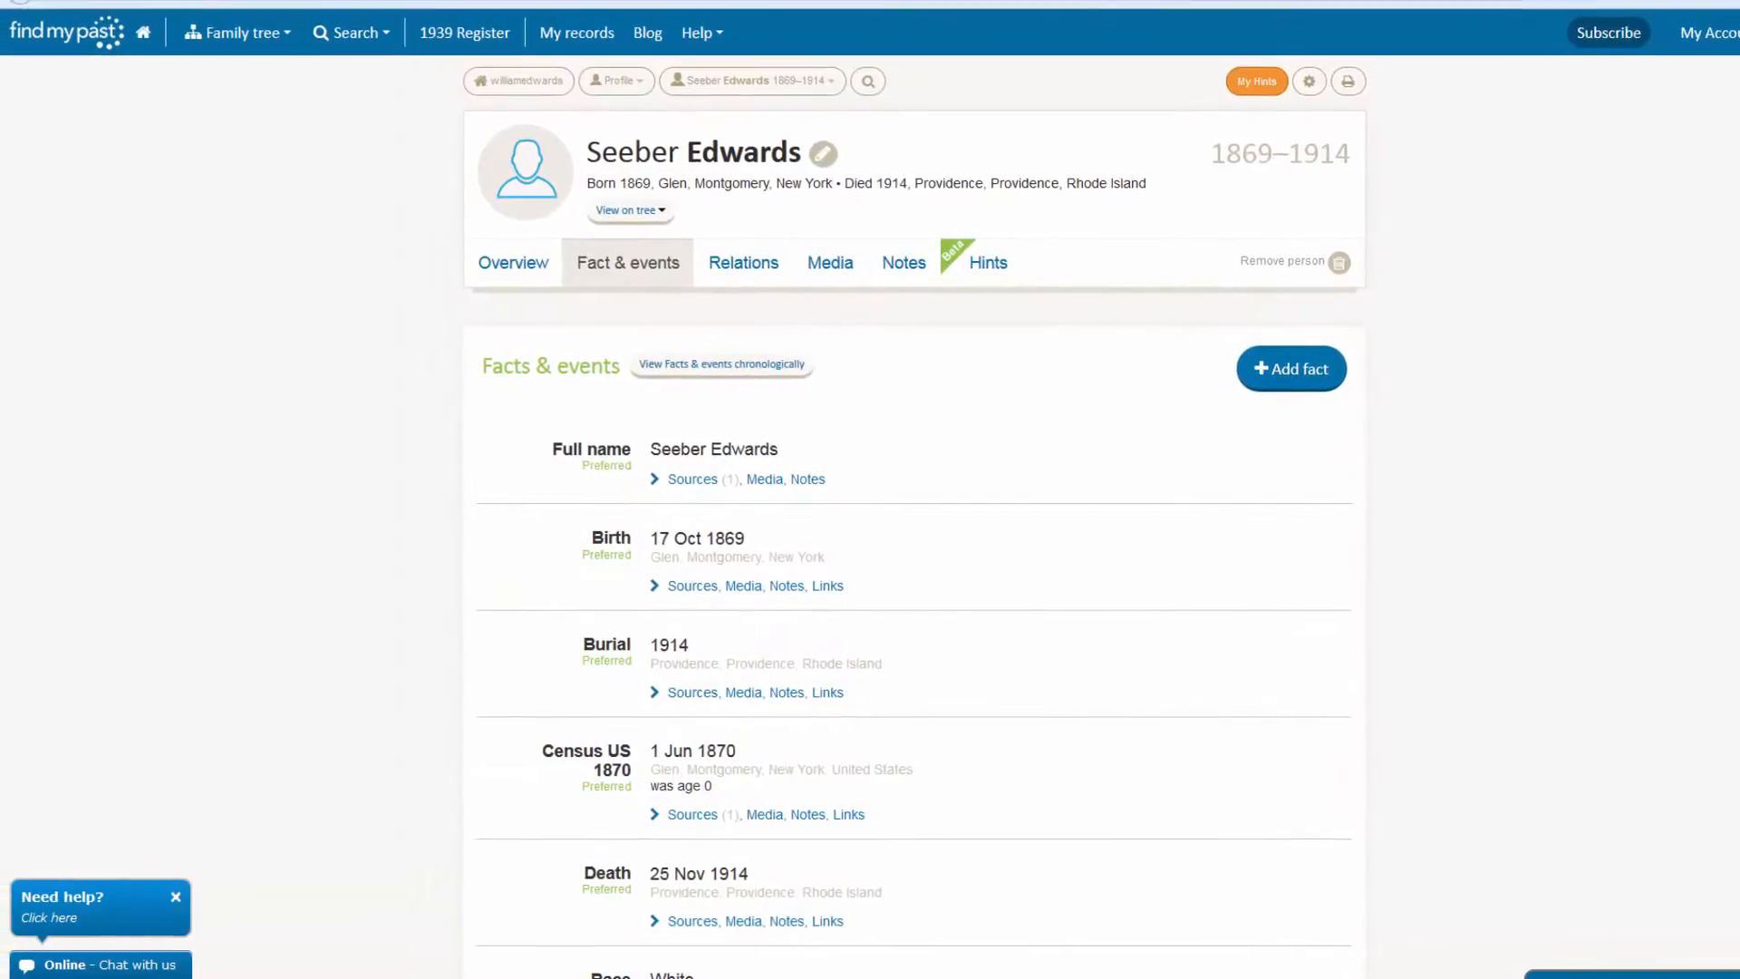